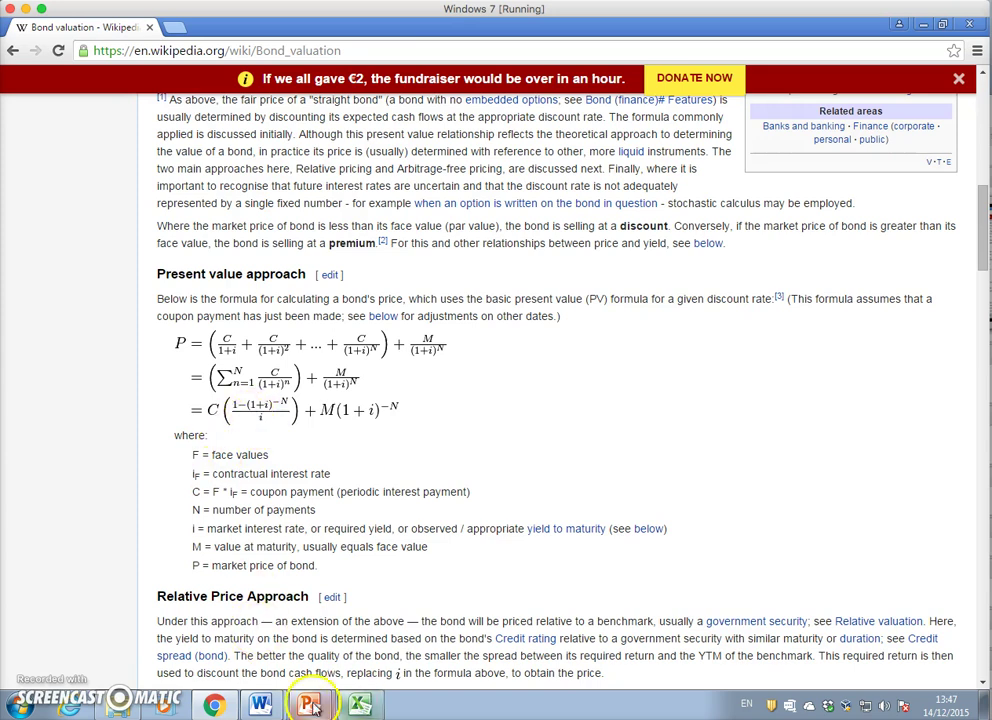
- Switch to the Pricing Bonds and Yield to Maturity presentation in PowerPoint and review the bond pricing examples on slides 4 to 7
click(310, 705)
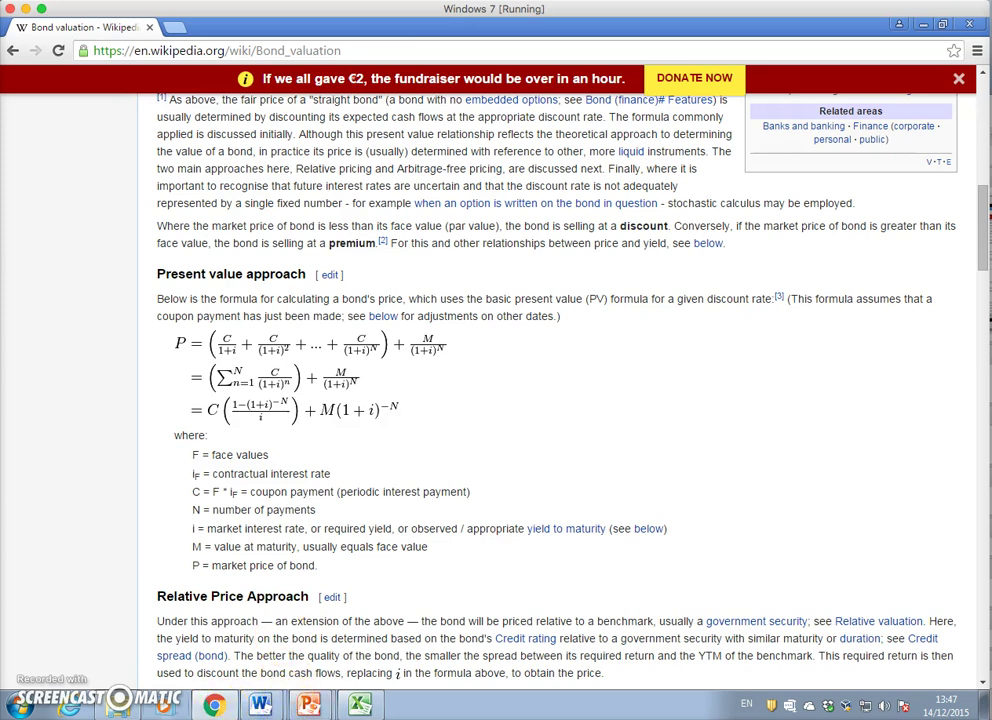
click(322, 706)
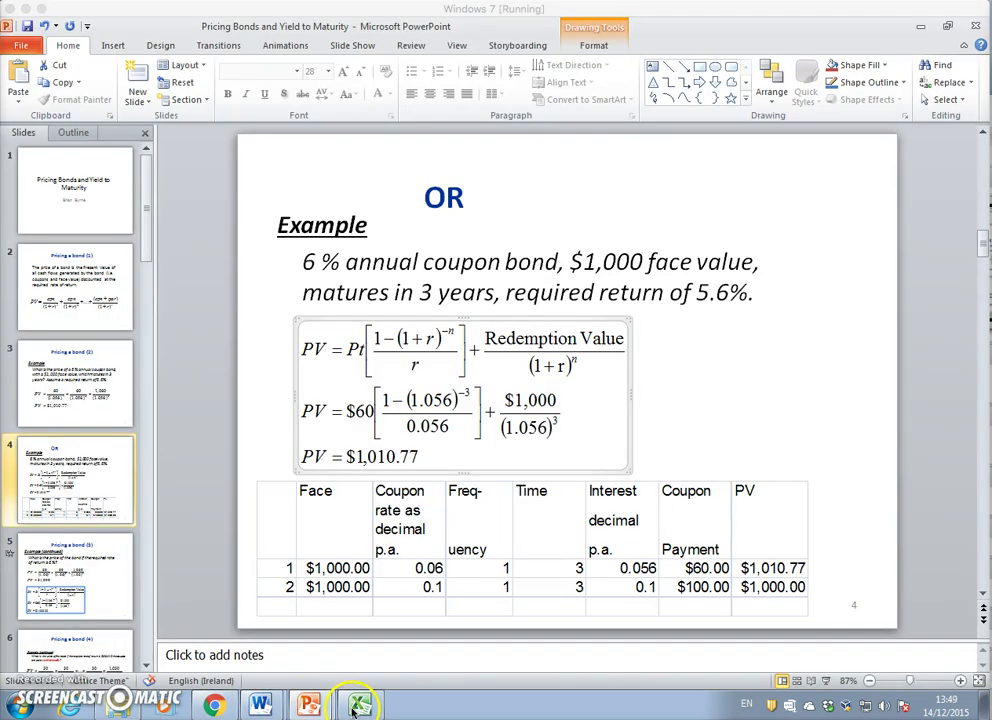
click(283, 394)
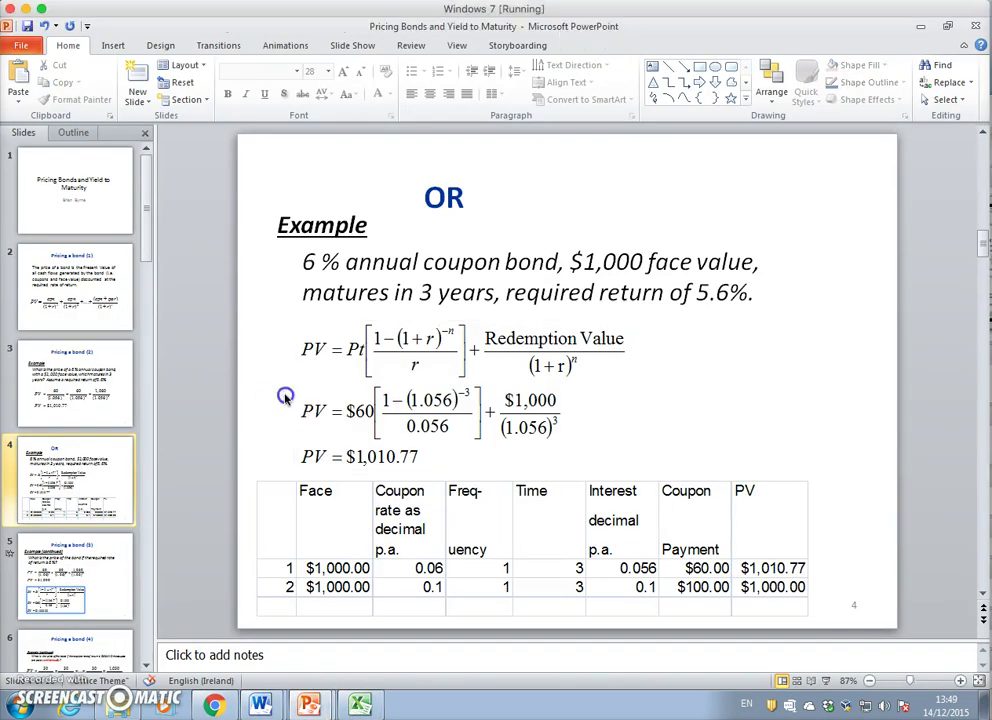
scroll(269, 408, down, 1)
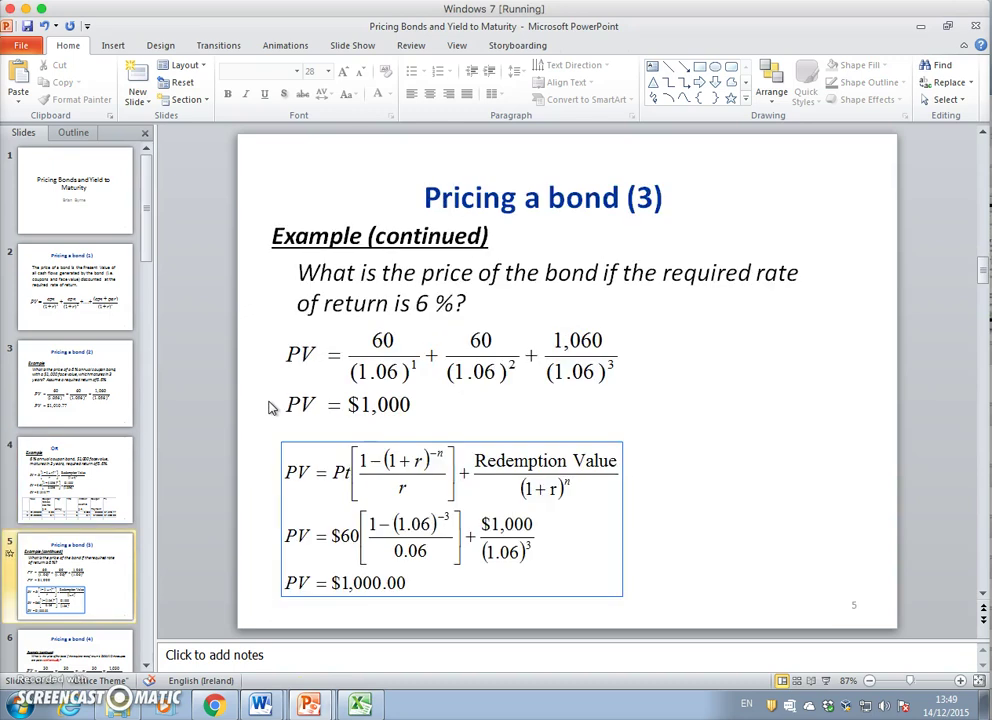
scroll(269, 408, down, 1)
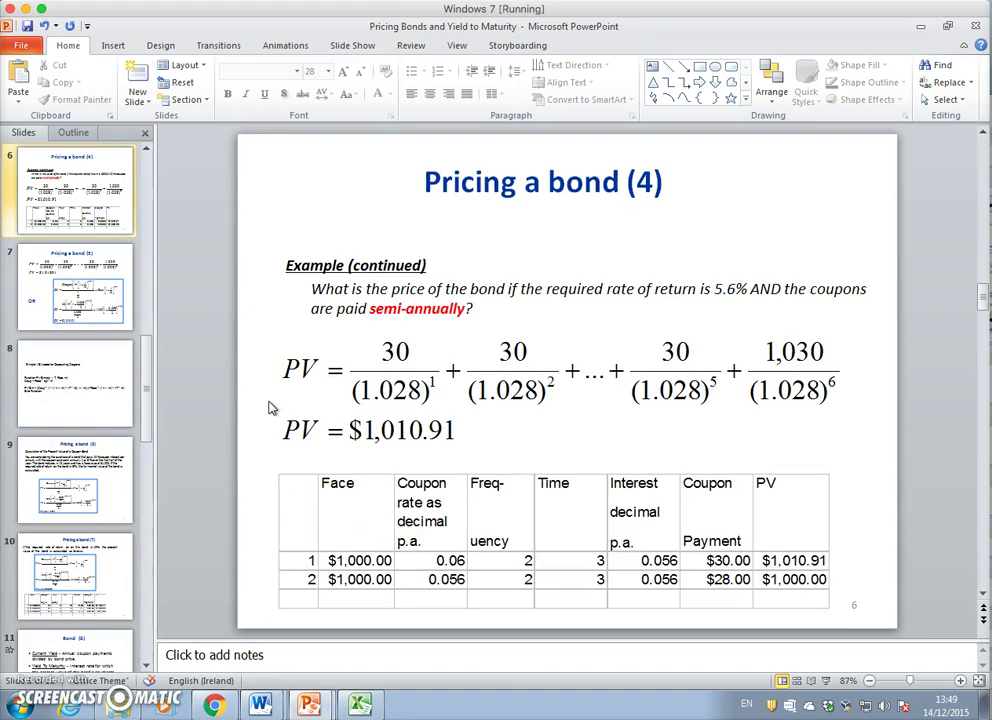
scroll(269, 408, down, 1)
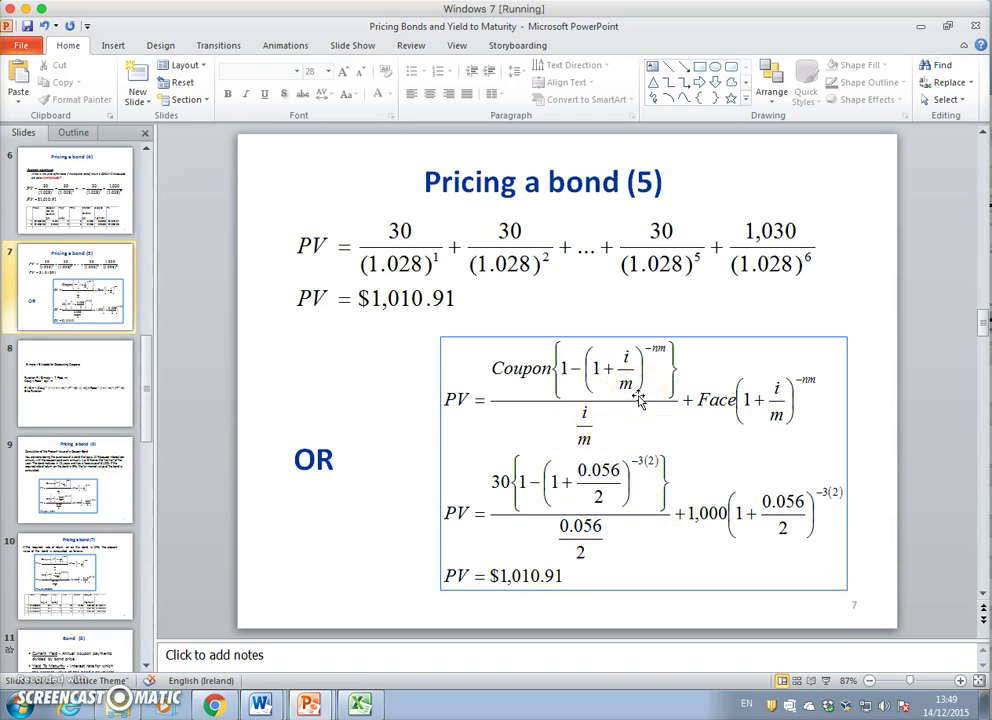
scroll(638, 398, up, 2)
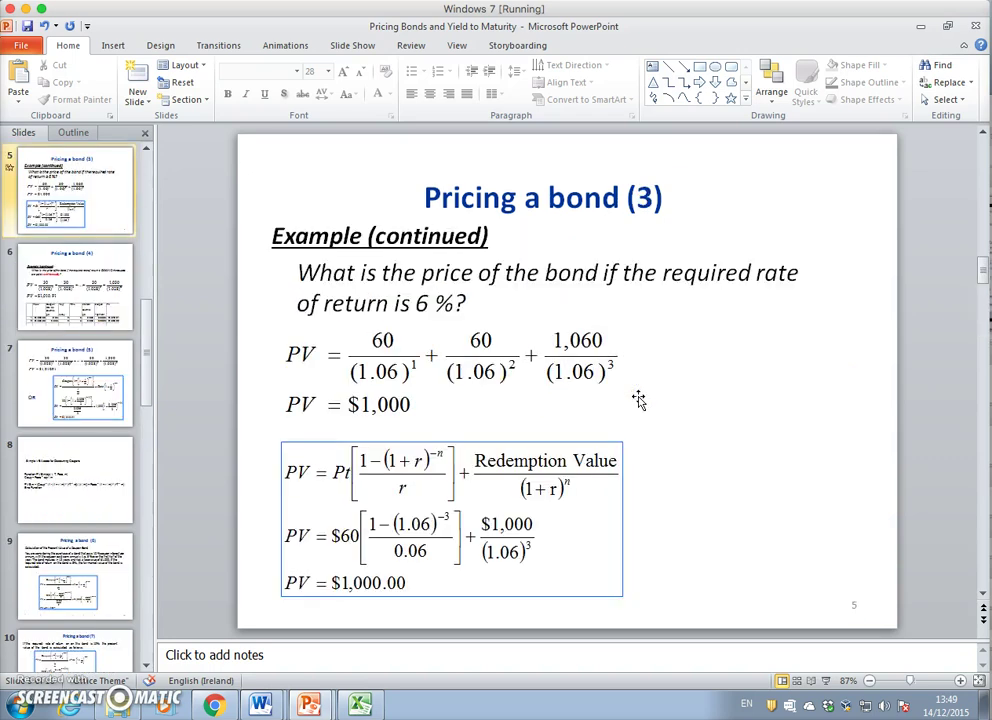
scroll(638, 399, up, 1)
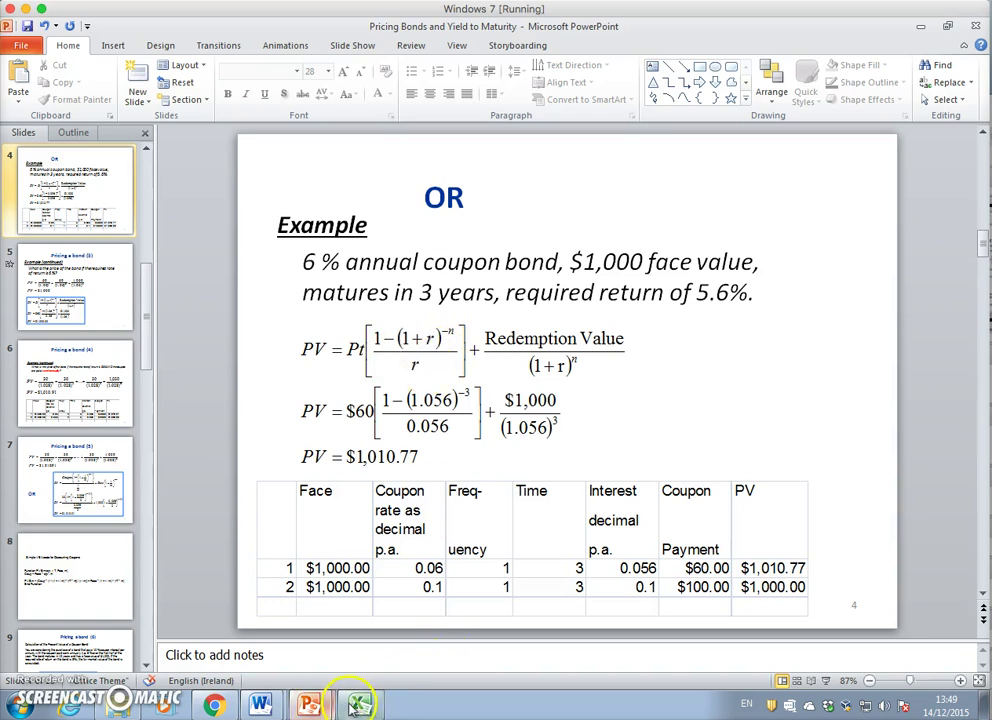
- Switch to the Book1 workbook in Excel
mouse_move(357, 707)
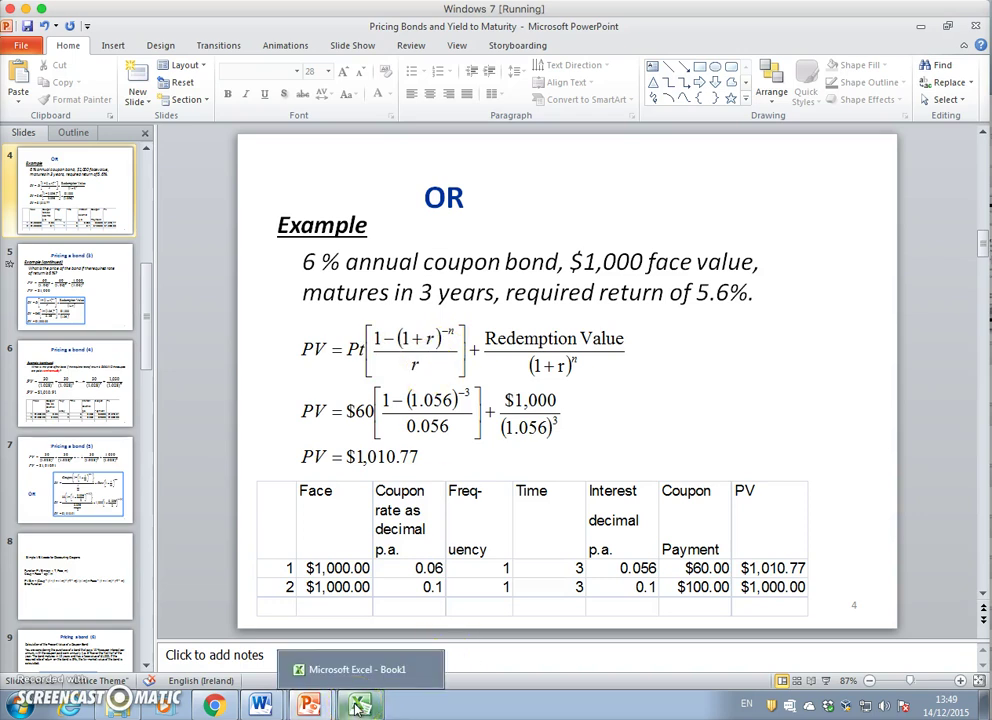
click(357, 707)
click(166, 437)
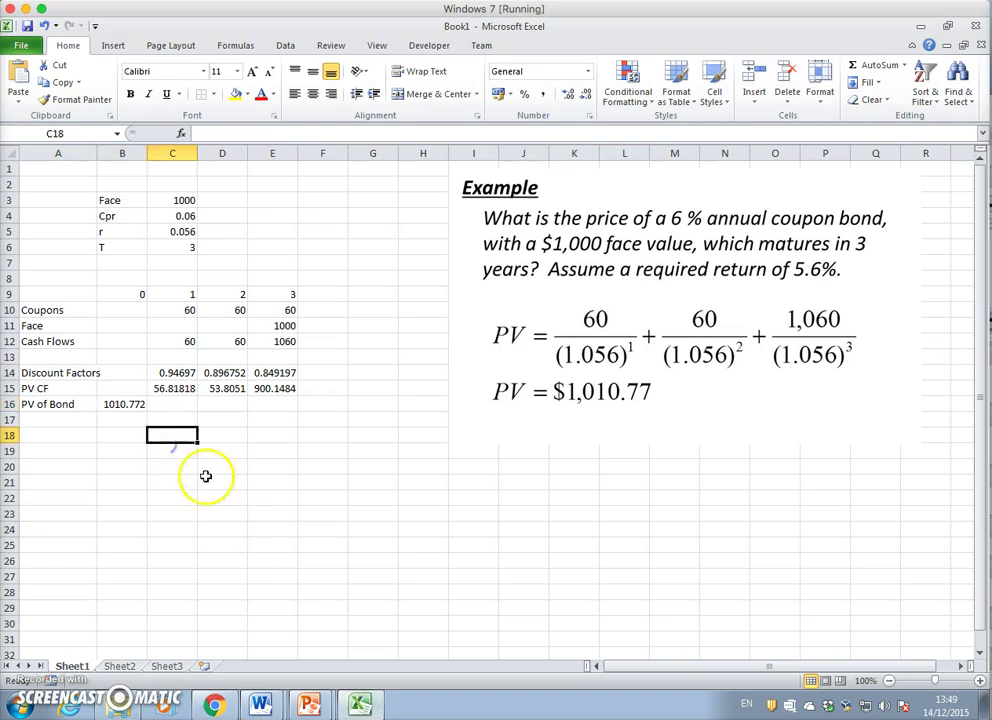
drag(124, 199, 175, 245)
right_click(175, 245)
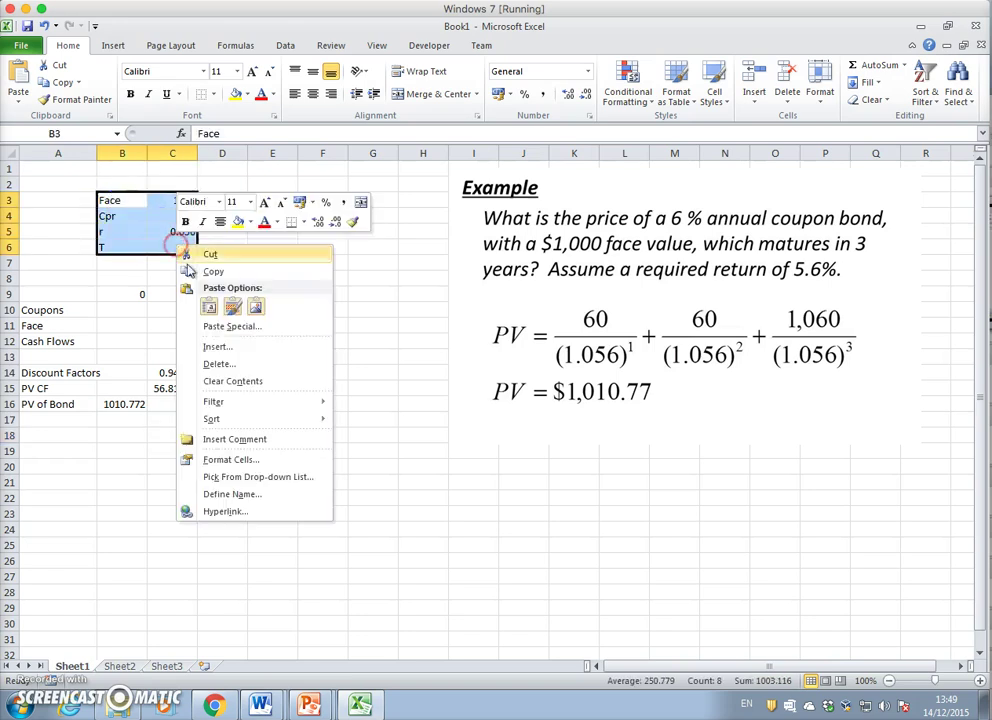
click(188, 275)
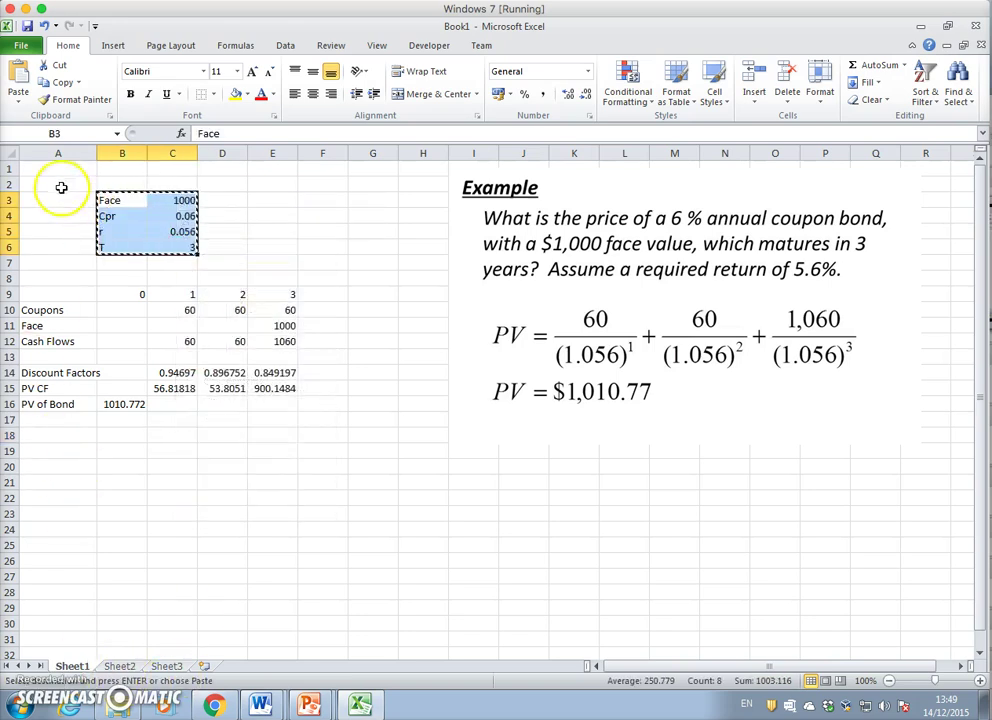
- Copy the entire contents of Sheet1 and paste them into Sheet2 starting at A1
click(10, 152)
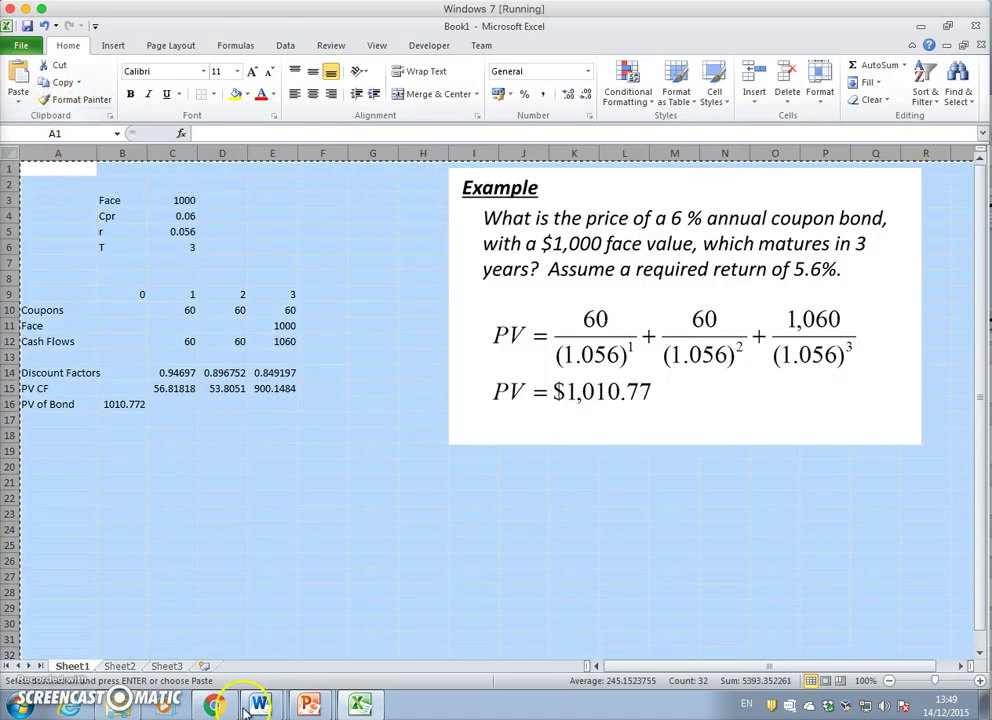
click(128, 667)
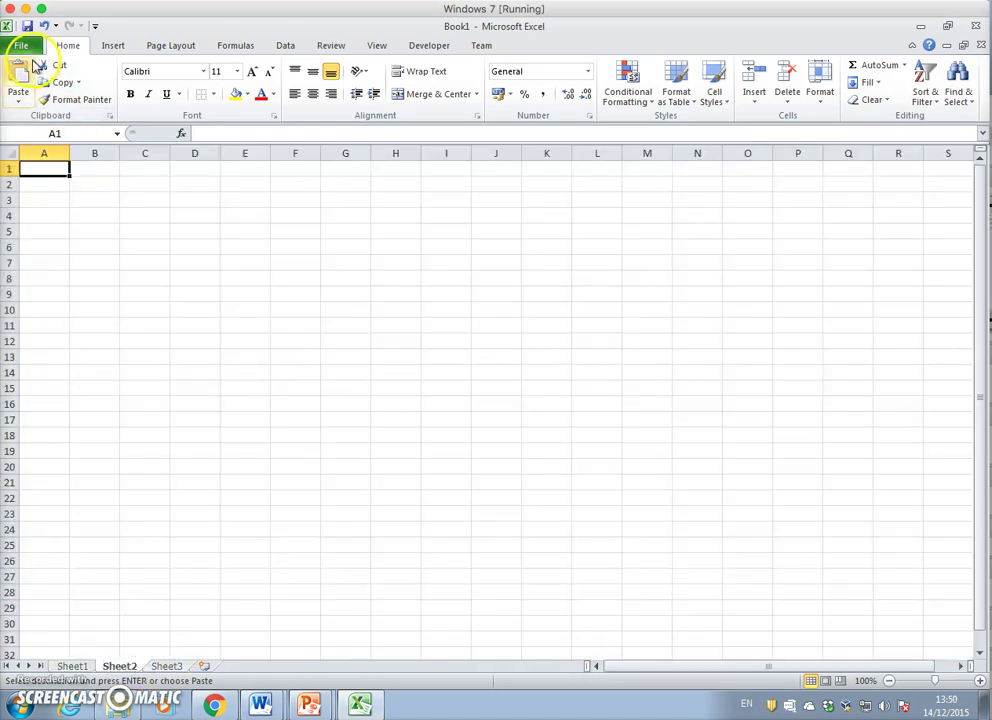
click(19, 80)
click(256, 266)
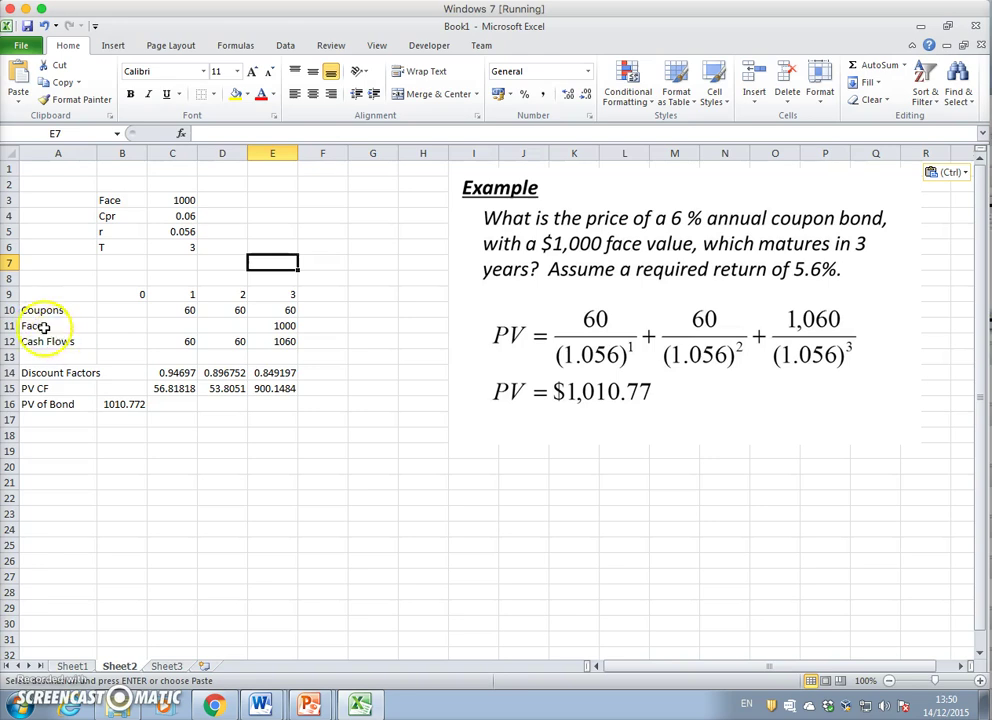
- Clear the cash flow and discount factor table in A9:E16 on Sheet2
drag(34, 298, 288, 403)
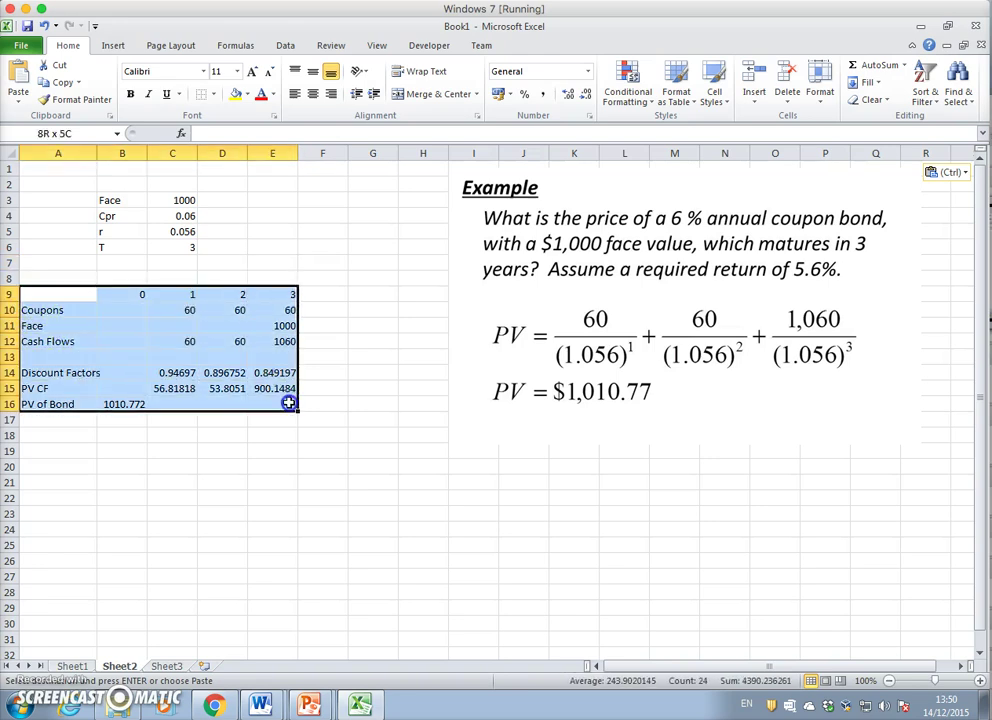
key(Delete)
drag(144, 206, 130, 222)
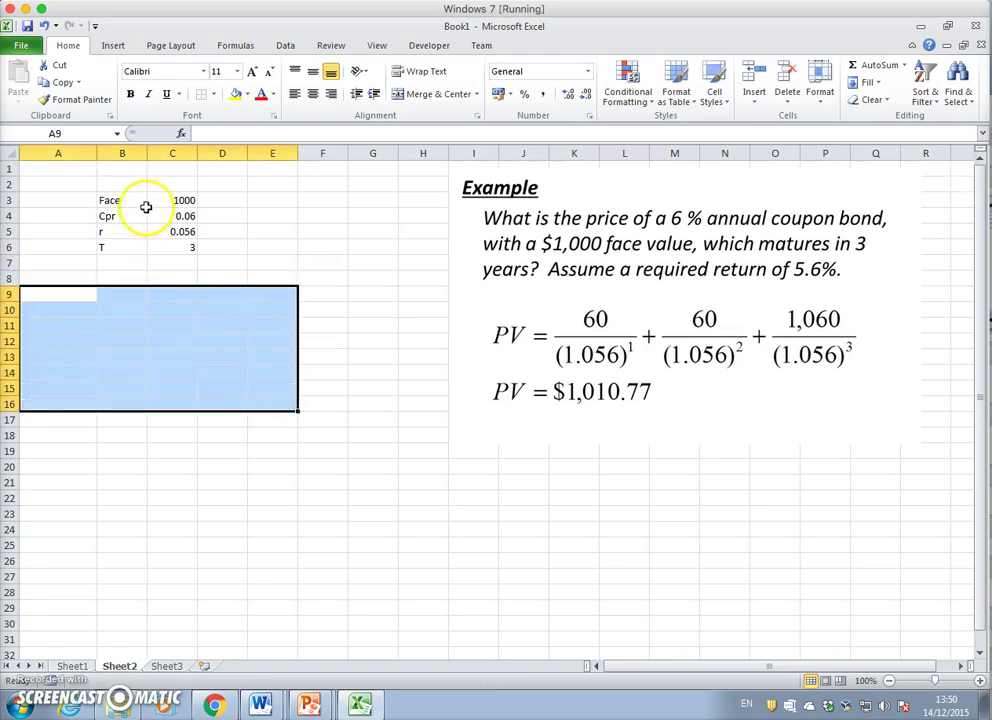
- Enter the label PV Annuity in cell B8, below the bond inputs
click(122, 266)
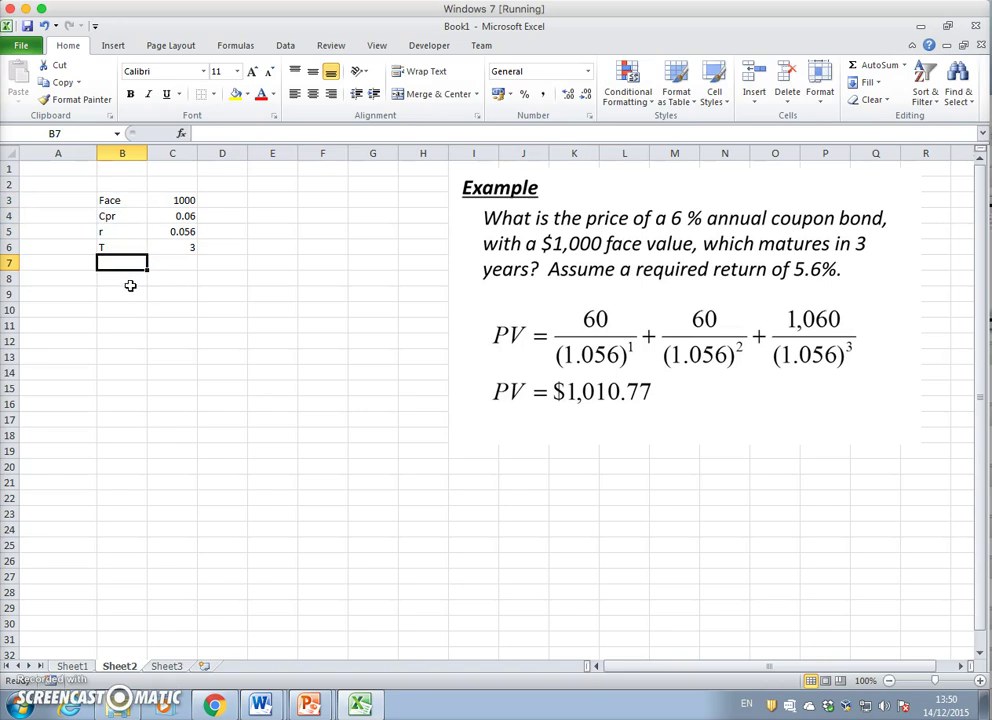
text(m)
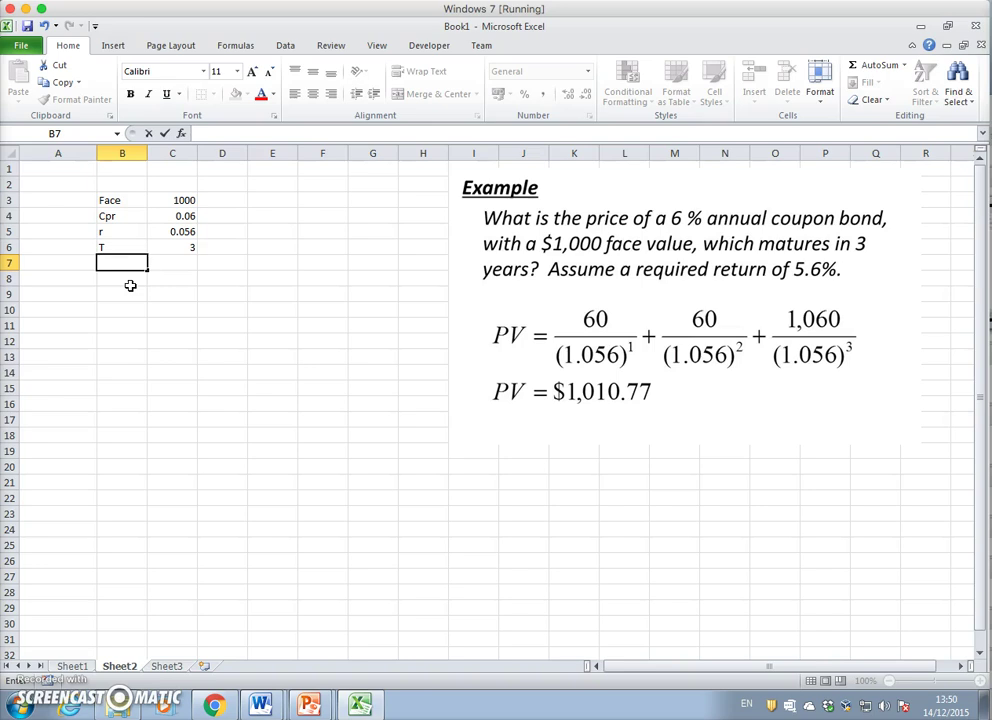
key(Return)
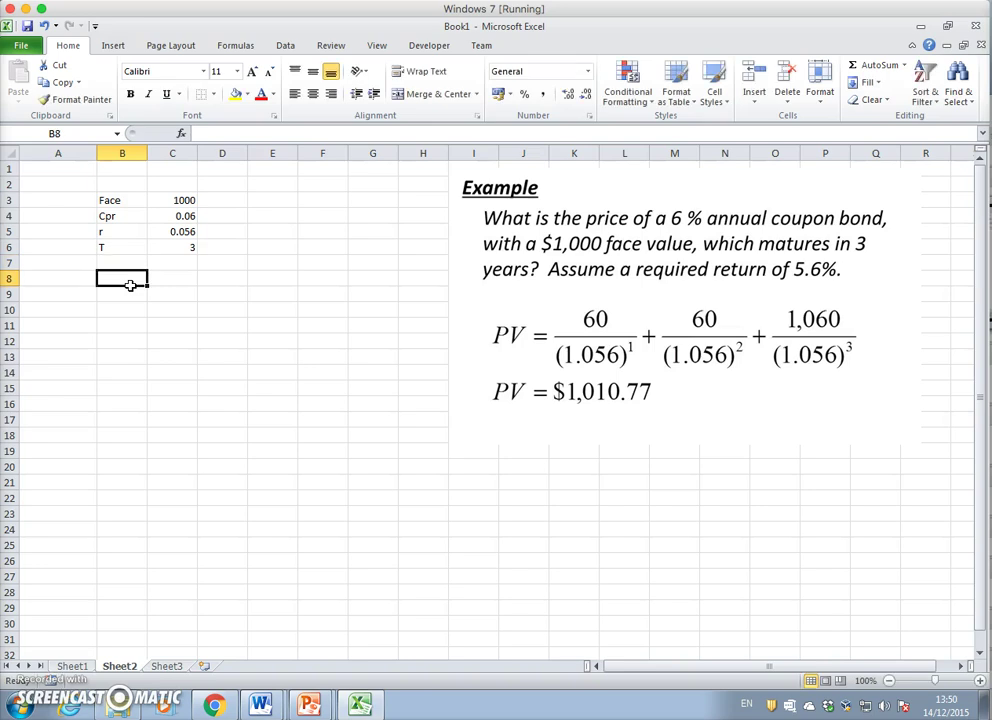
text(PV Annuity)
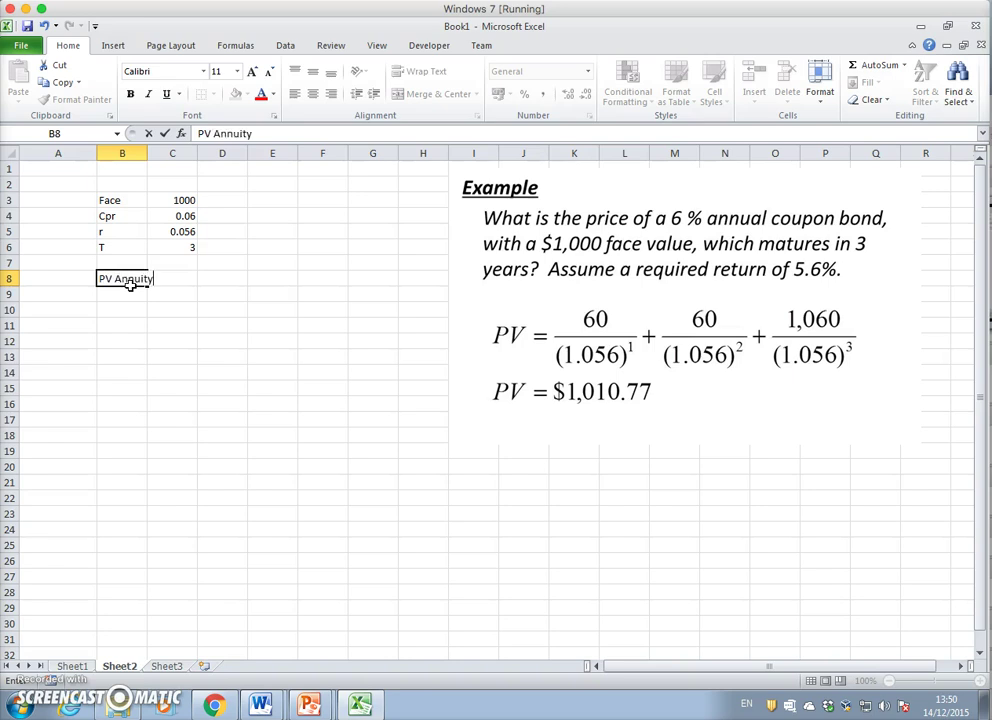
key(Return)
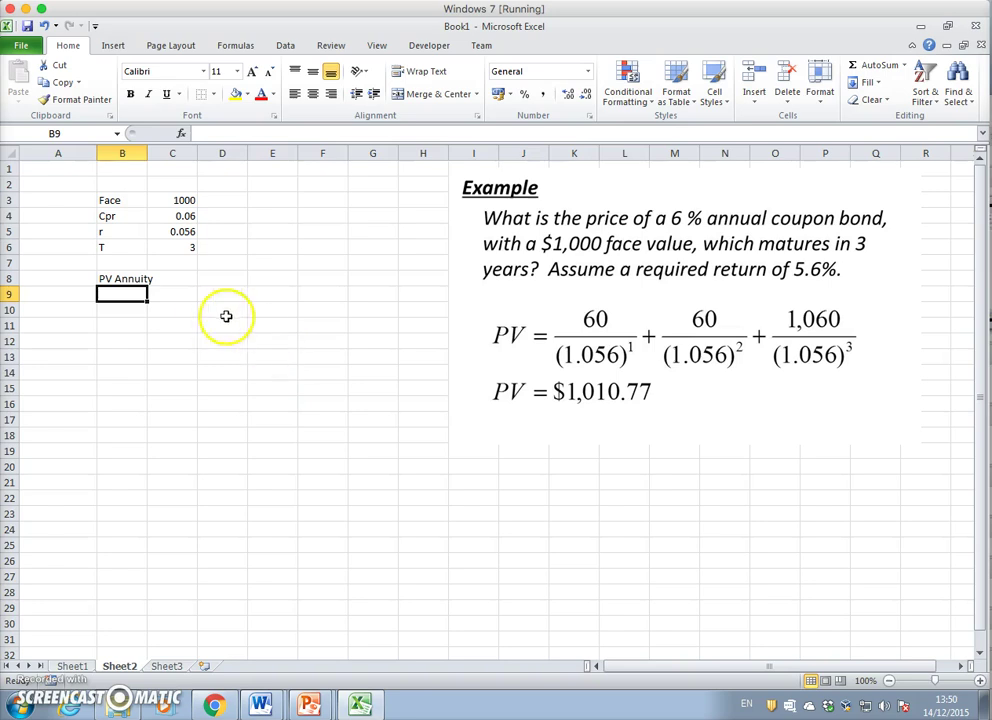
- Copy the annuity-based PV equation object from slide 4 of the Pricing Bonds and Yield to Maturity presentation and return to the Excel workbook
mouse_move(309, 704)
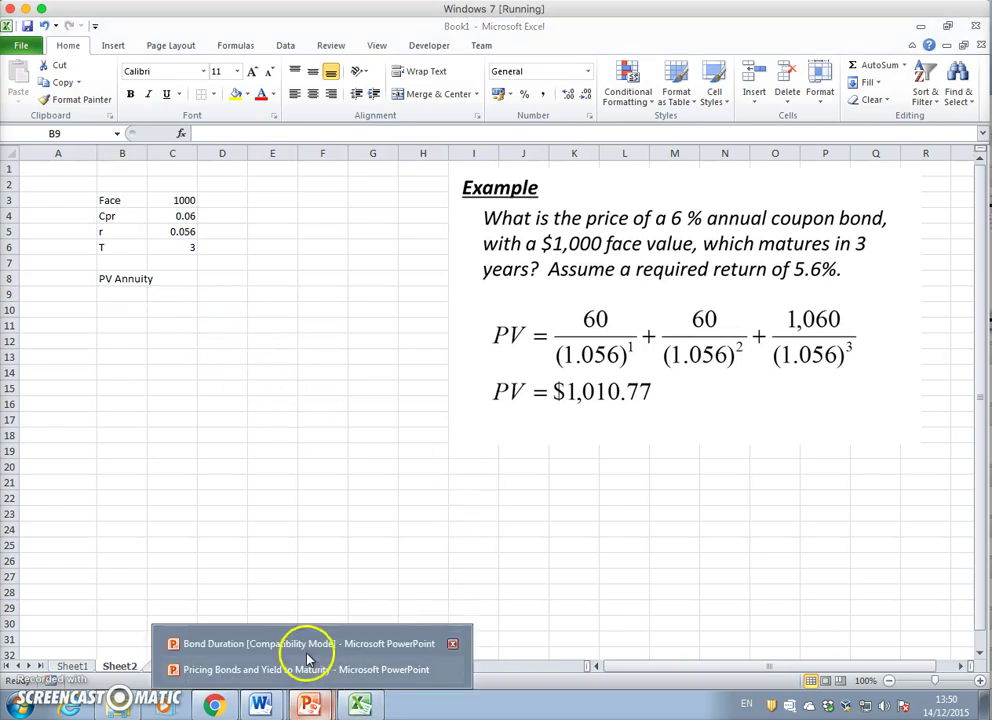
click(305, 669)
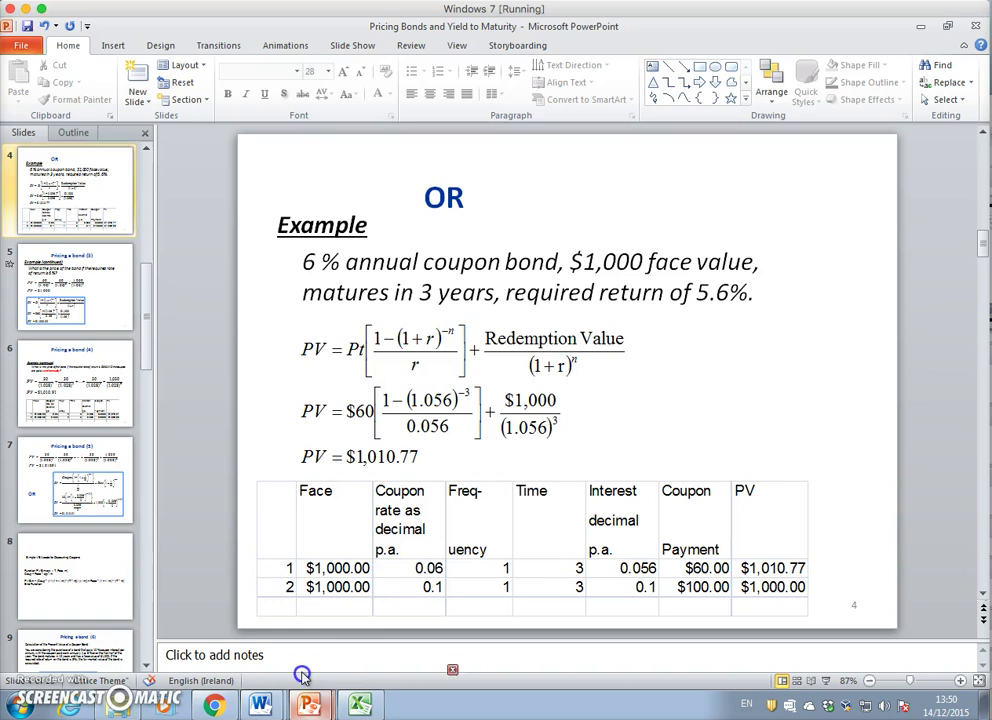
click(493, 402)
right_click(493, 402)
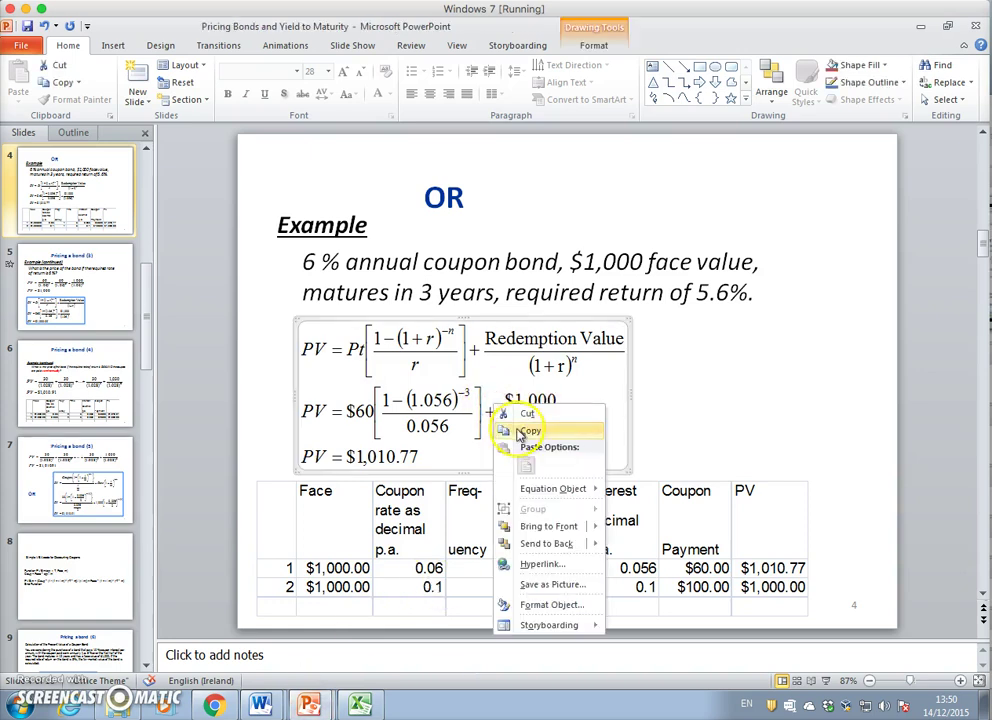
click(523, 430)
click(362, 705)
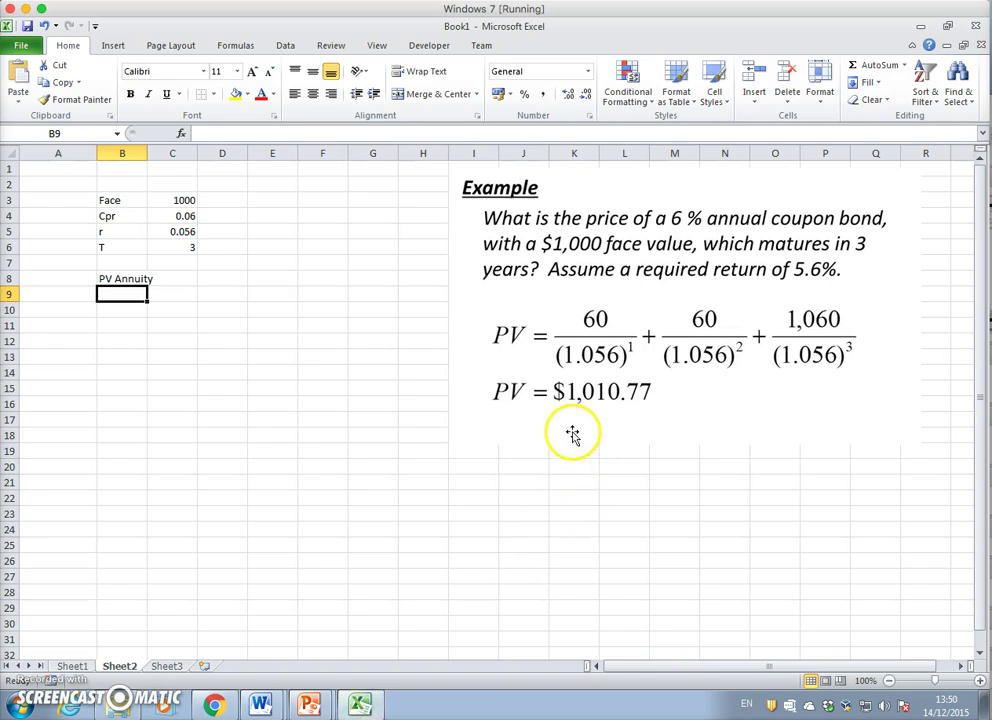
- Move the Example picture down to about row 24 to free the space beside the bond inputs
click(569, 387)
mouse_move(569, 387)
mouse_down()
mouse_move(538, 658)
mouse_move(560, 392)
mouse_up()
scroll(565, 370, down, 3)
scroll(558, 384, up, 1)
scroll(558, 384, up, 4)
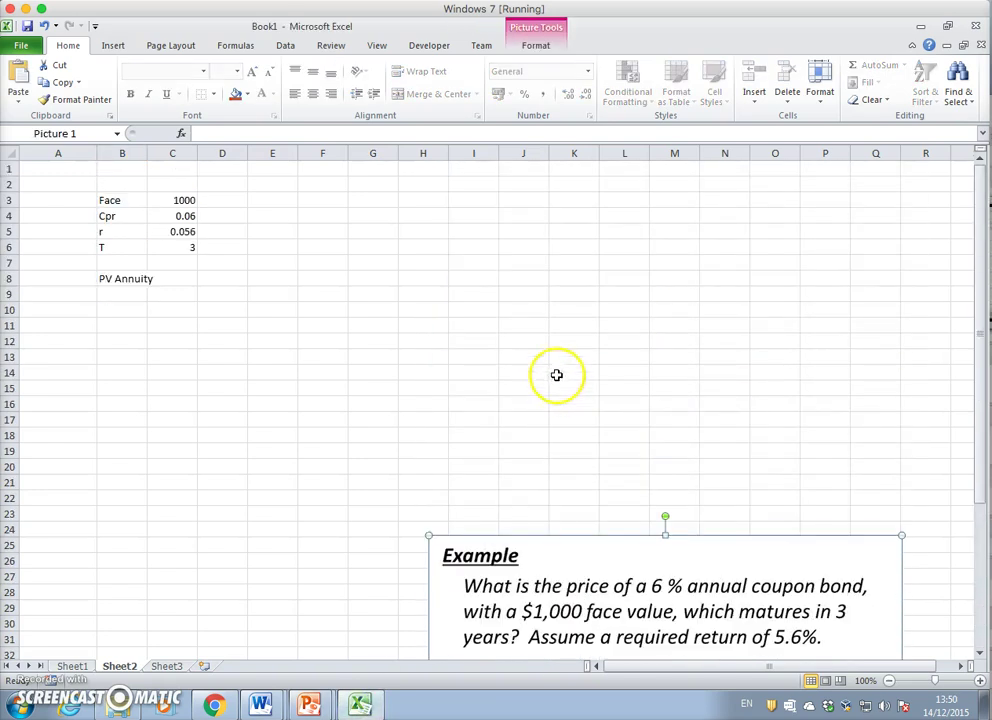
- Paste the copied PV equation at I2 and move the Example picture up to about row 16, just beneath it
click(484, 185)
click(18, 75)
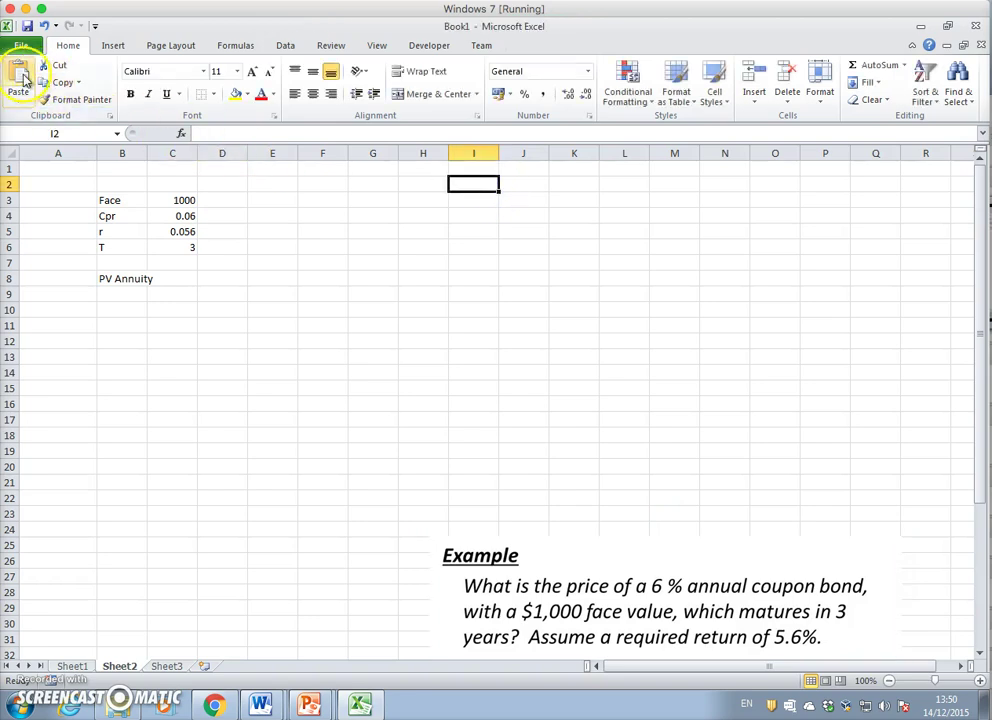
drag(550, 265, 494, 260)
drag(585, 542, 589, 427)
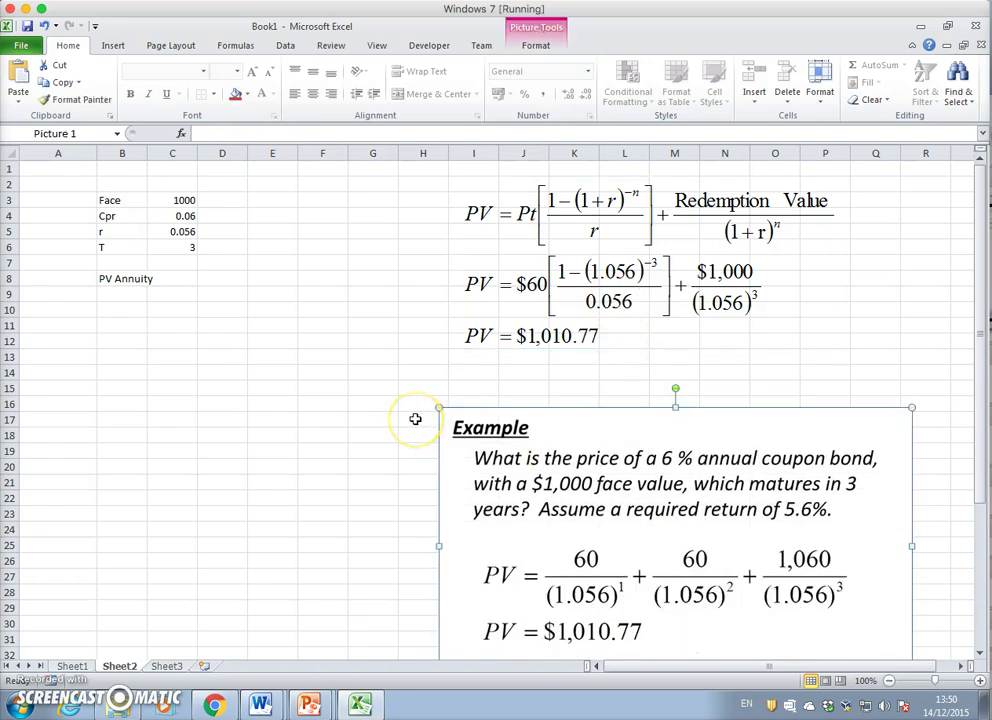
scroll(415, 418, down, 2)
scroll(422, 425, up, 3)
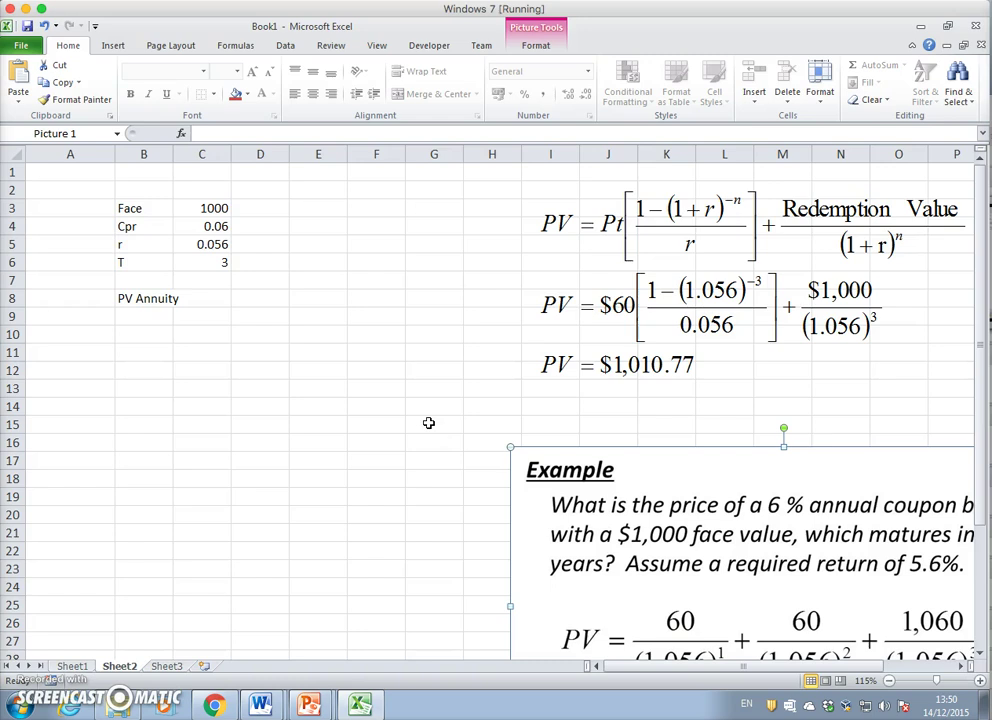
- Widen column B so that the PV Annuity label fits
click(204, 316)
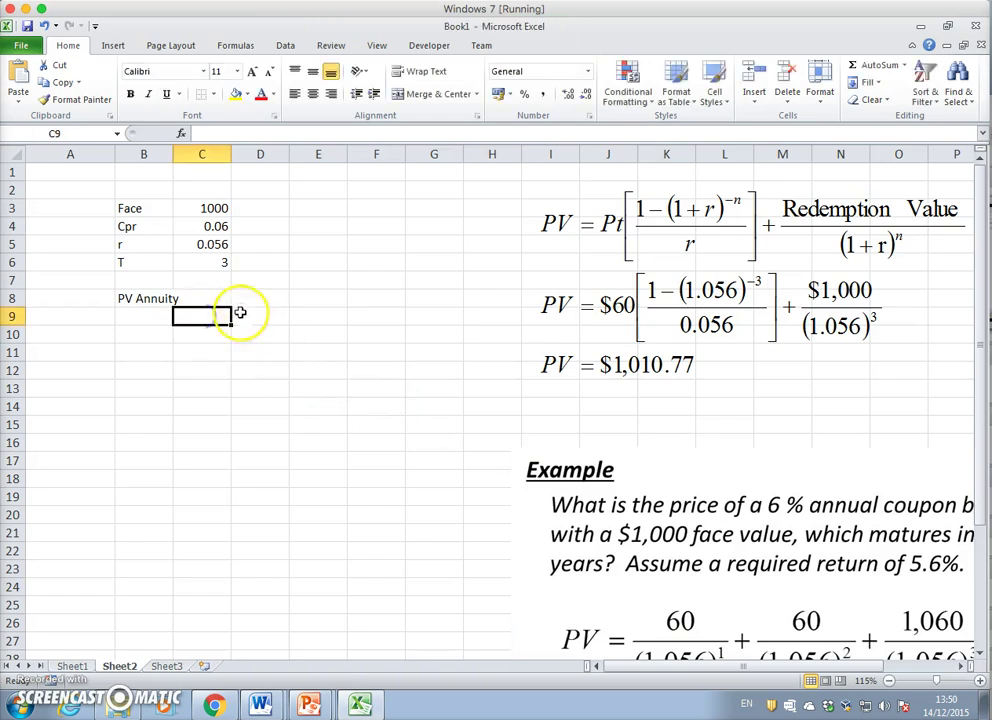
click(143, 154)
drag(172, 155, 198, 156)
- Calculate the annuity factor in C8 beside the PV Annuity label with the formula =(1-(1+C5)^(-C6))/(C5)
click(232, 297)
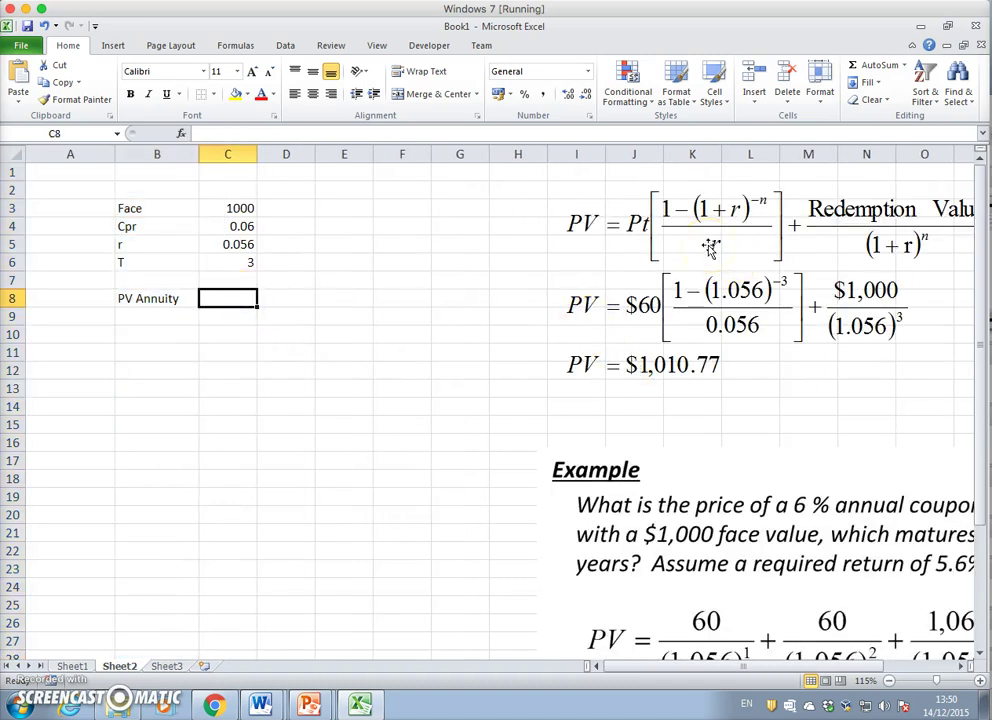
text(=(1-(1+)
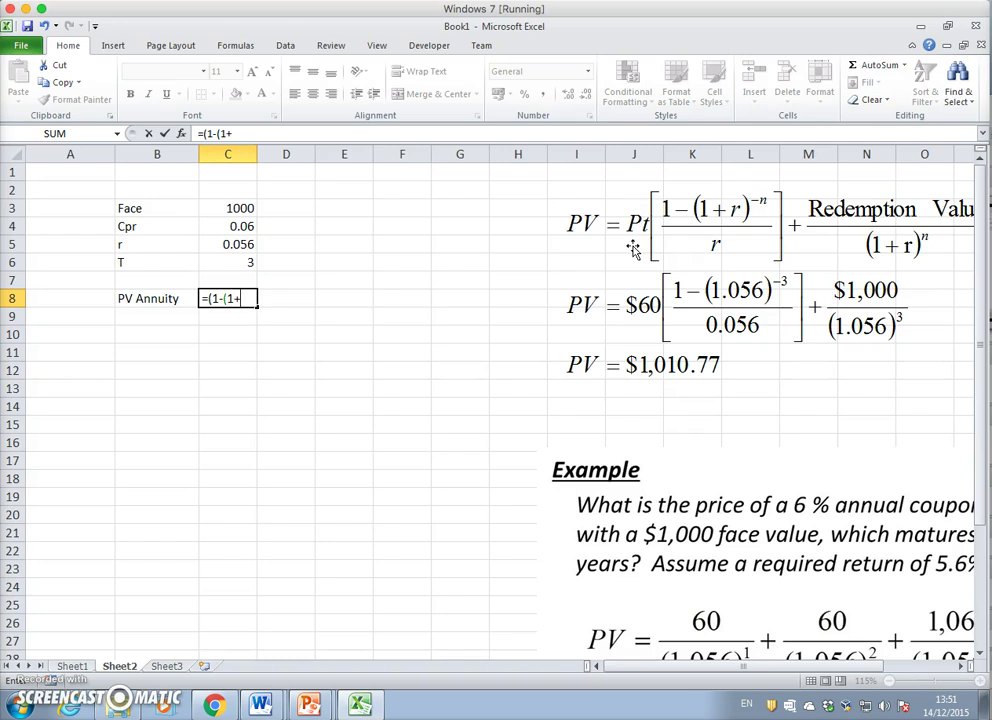
click(242, 244)
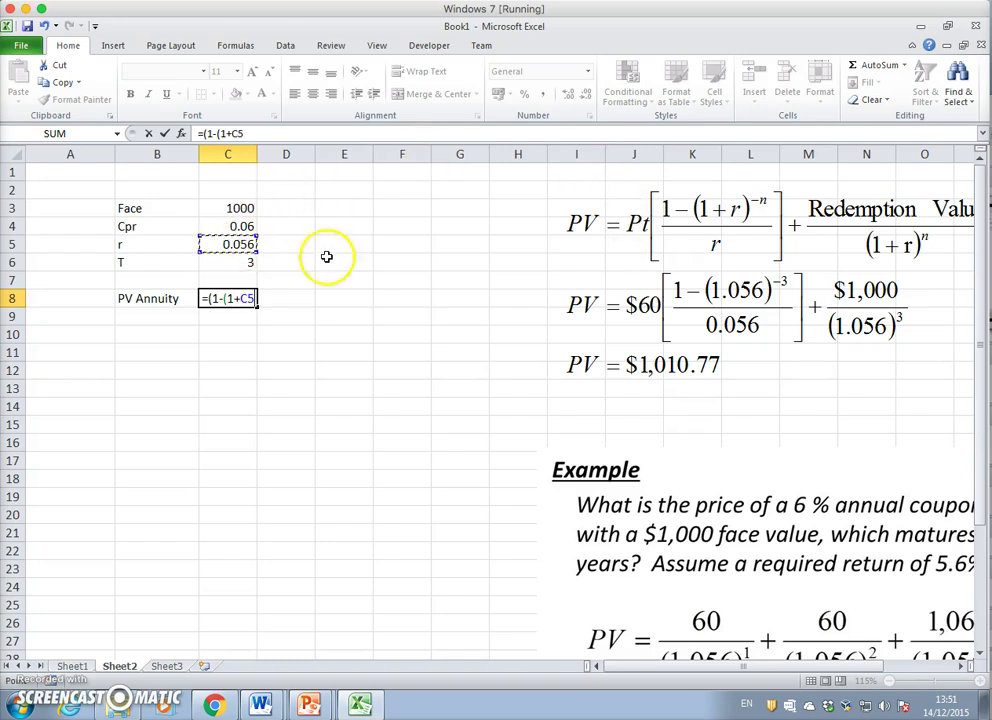
text())
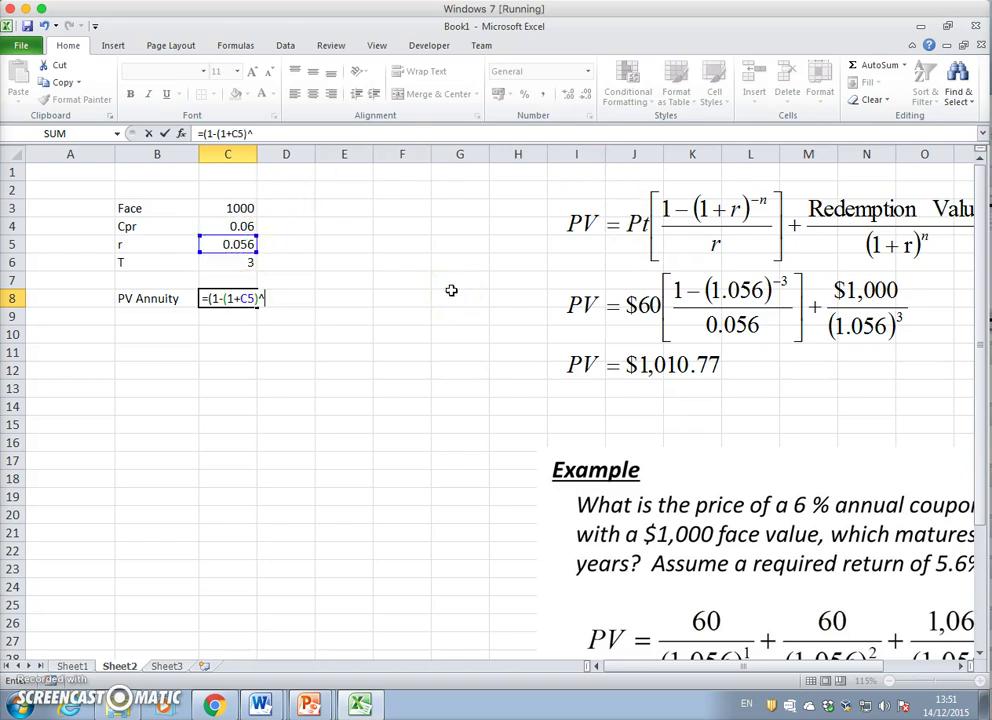
text(^)
click(242, 262)
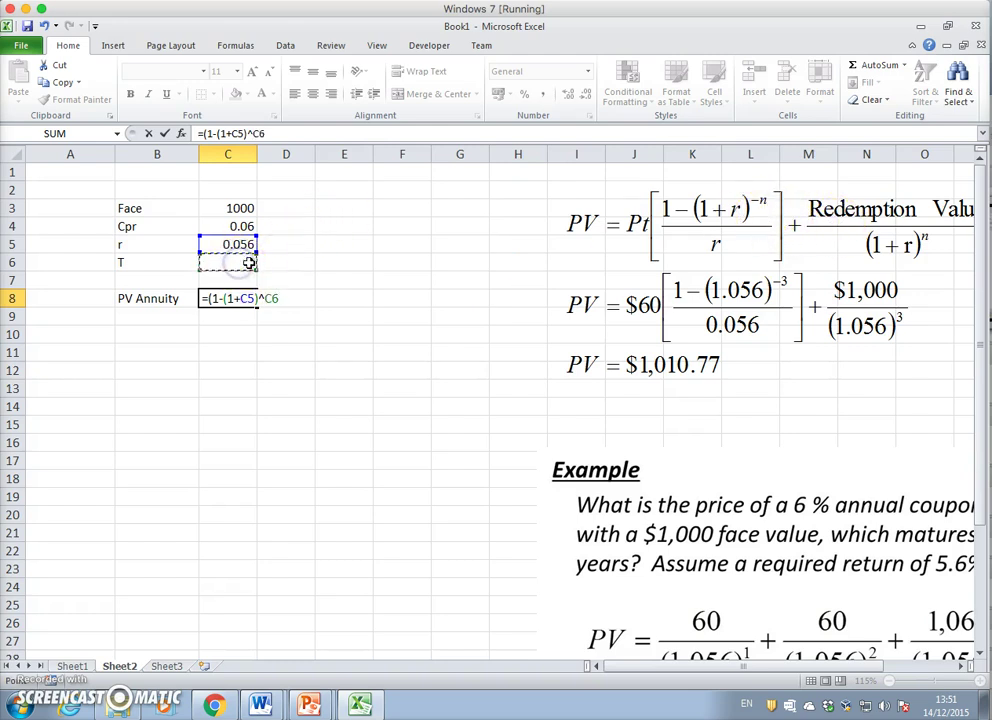
key(BackSpace)
key(BackSpace)
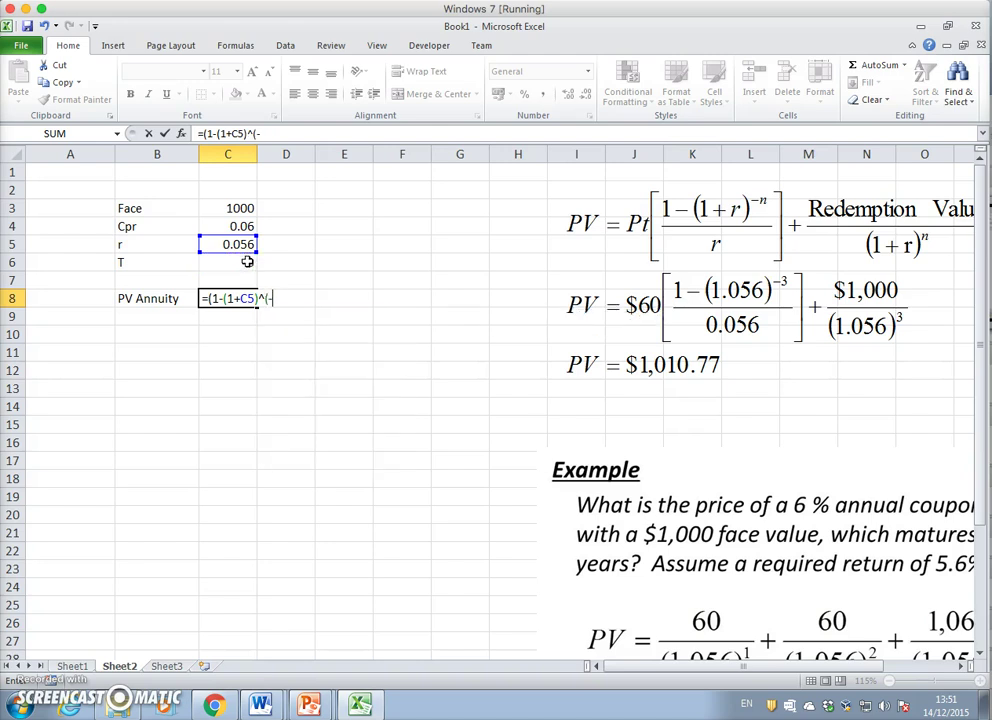
text((-)
click(236, 259)
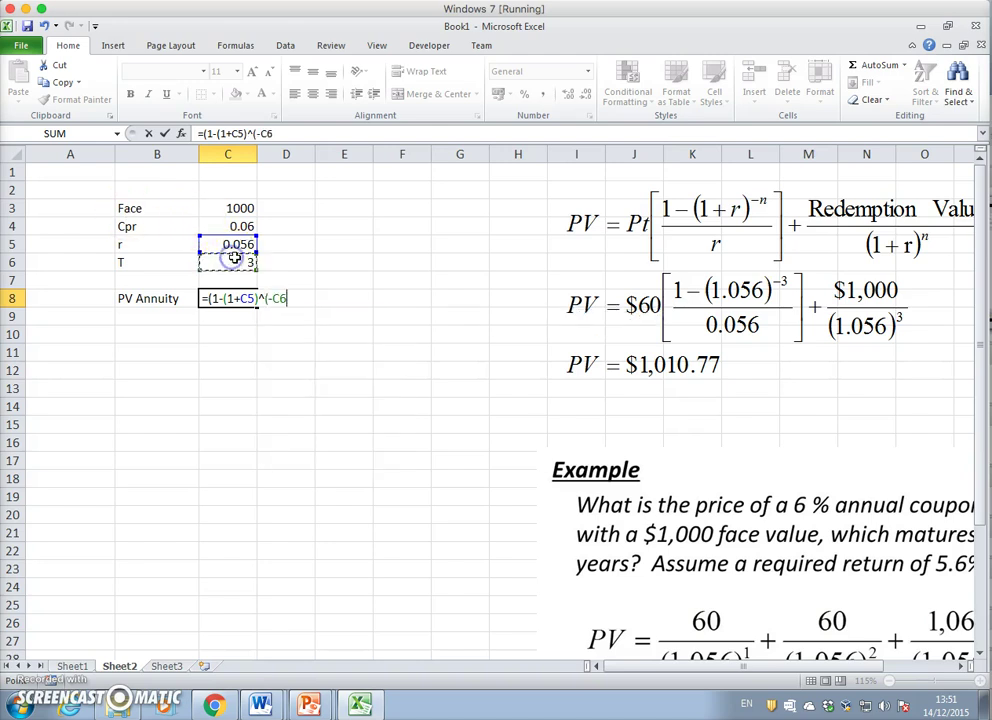
text())/()
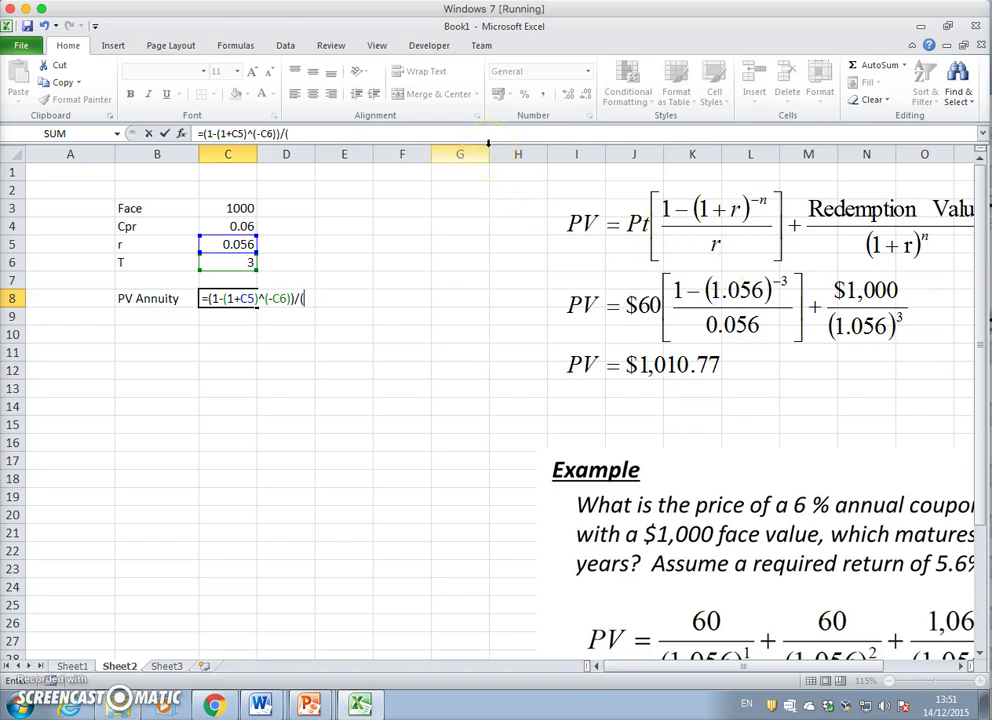
click(228, 250)
text())
key(Return)
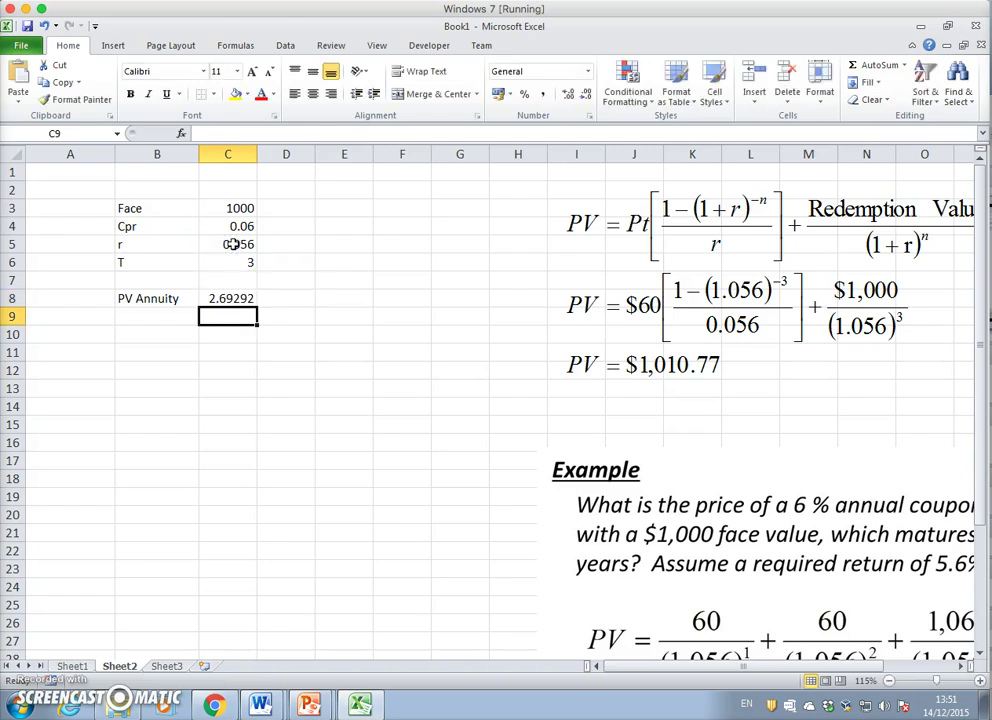
click(222, 300)
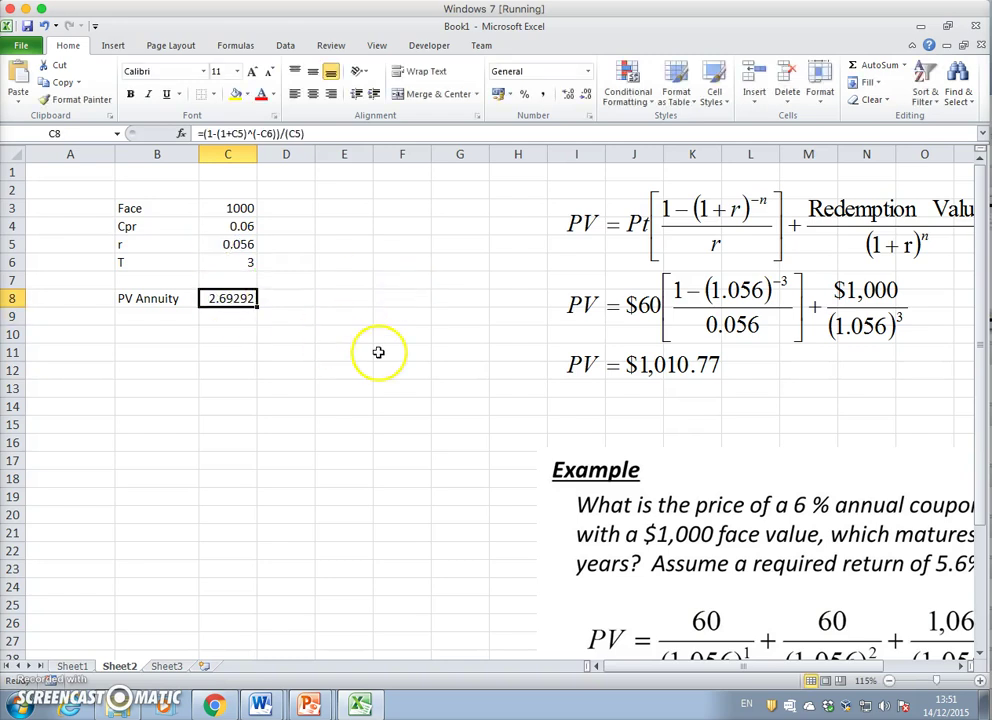
- Add the label Coupon in B7 and calculate the annual coupon in C7 as C4 multiplied by C3
click(160, 280)
text(Coupon)
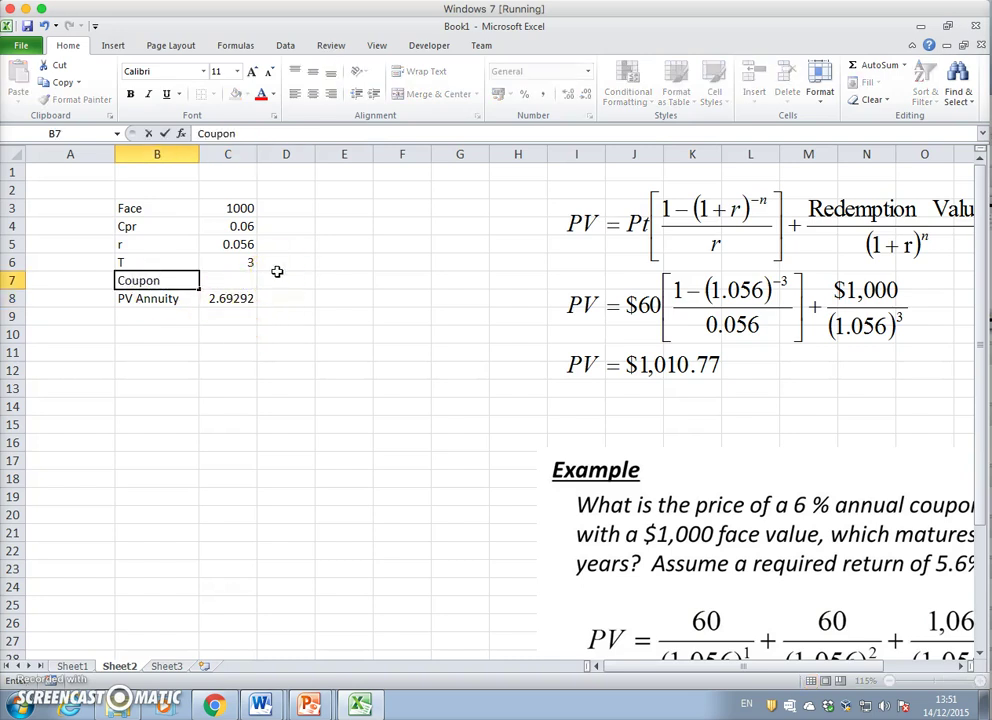
key(Tab)
key(Up)
key(Return)
text(=)
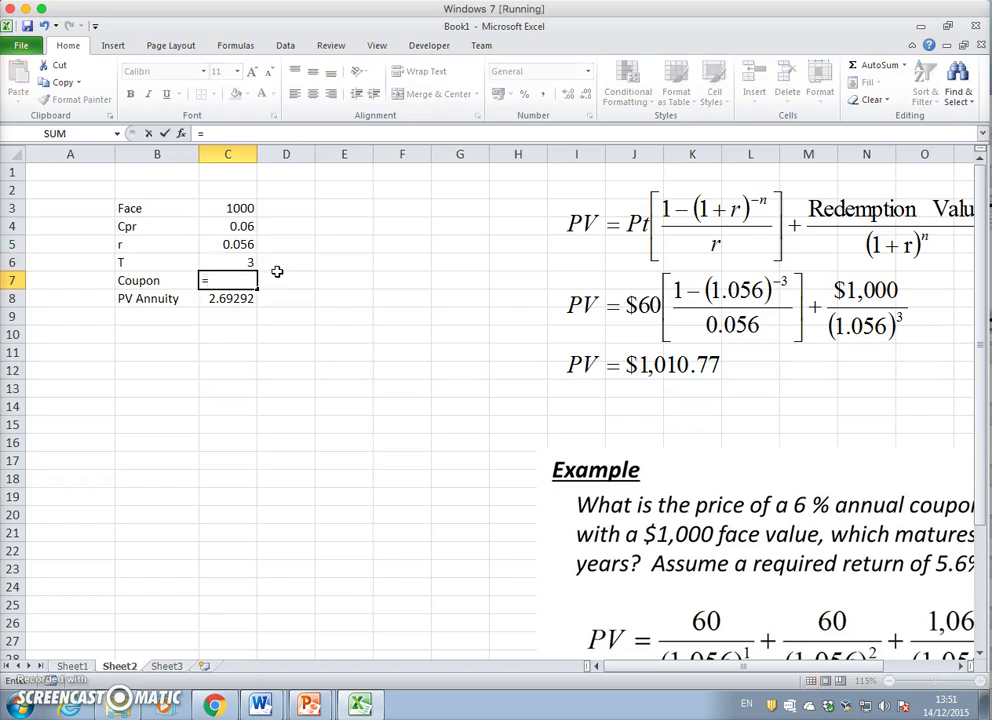
click(245, 226)
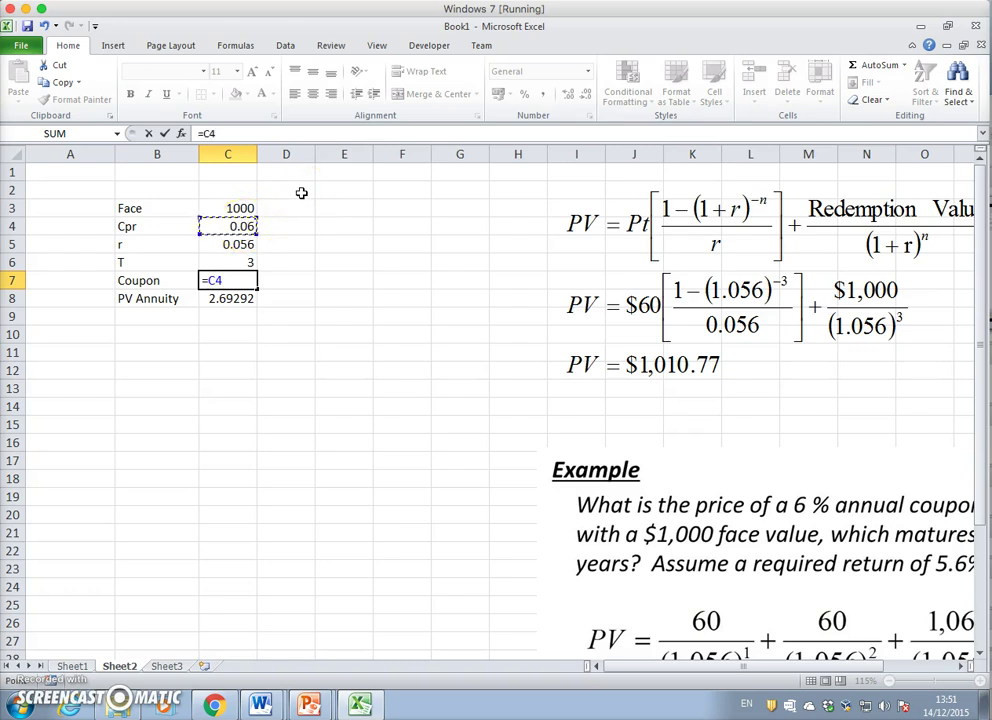
click(233, 210)
key(Return)
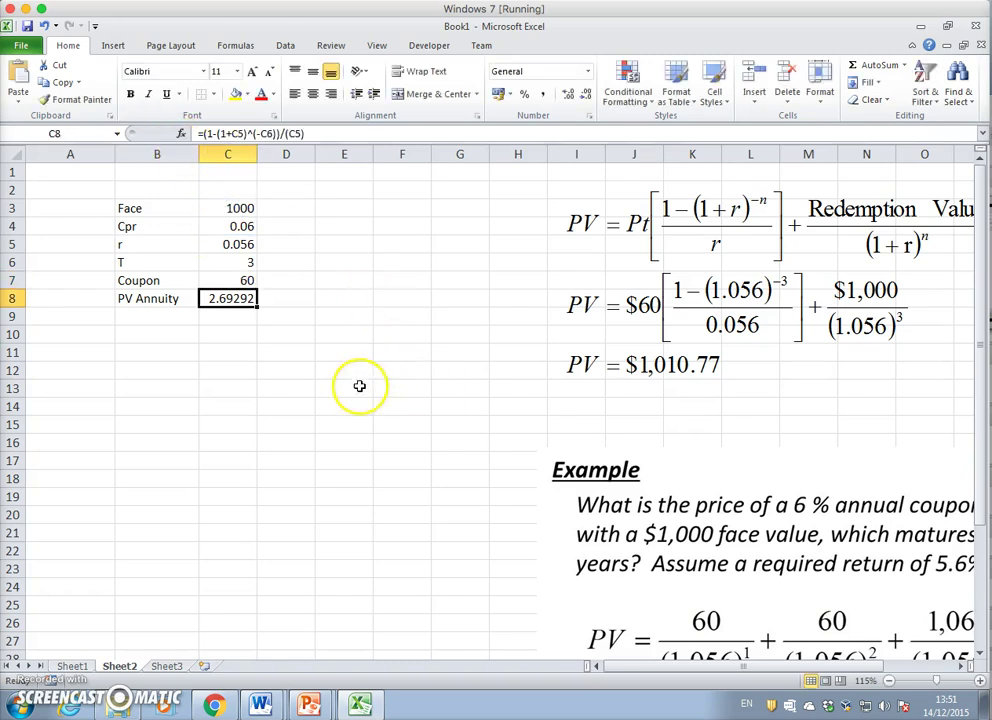
- Calculate the present value of the coupon payments in C9 with the formula =C7*C8
click(151, 316)
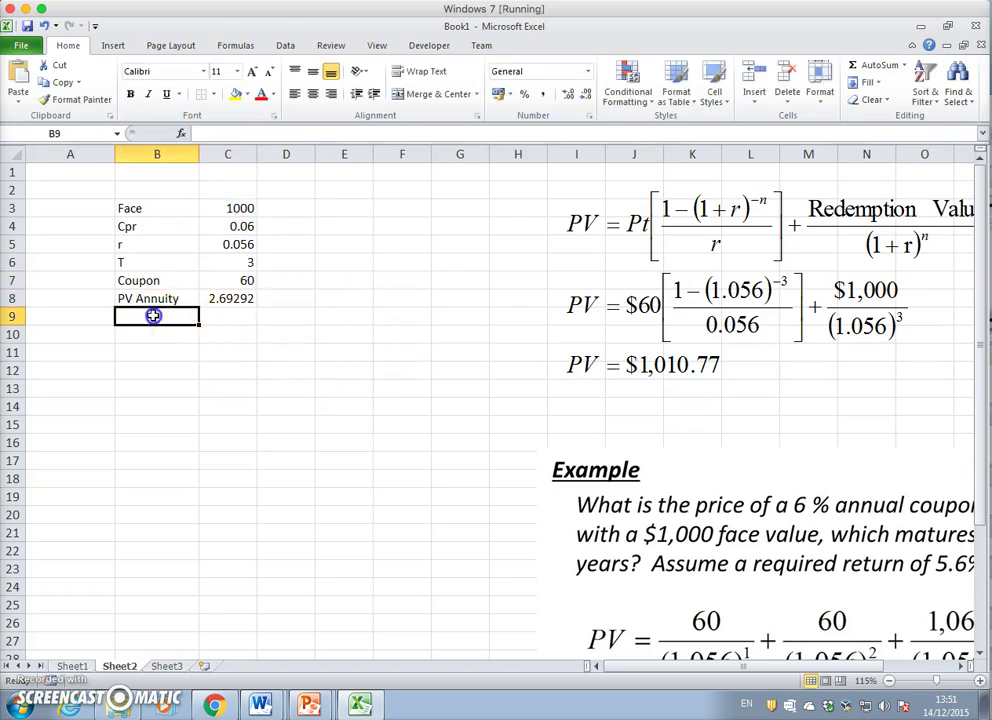
click(238, 317)
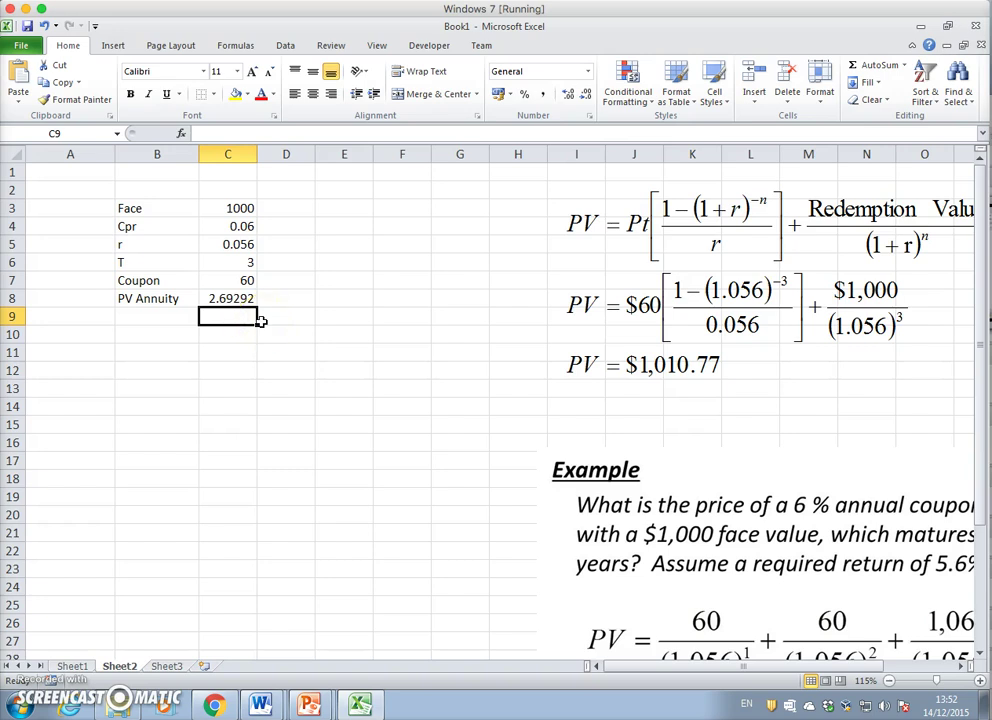
text(=)
click(241, 282)
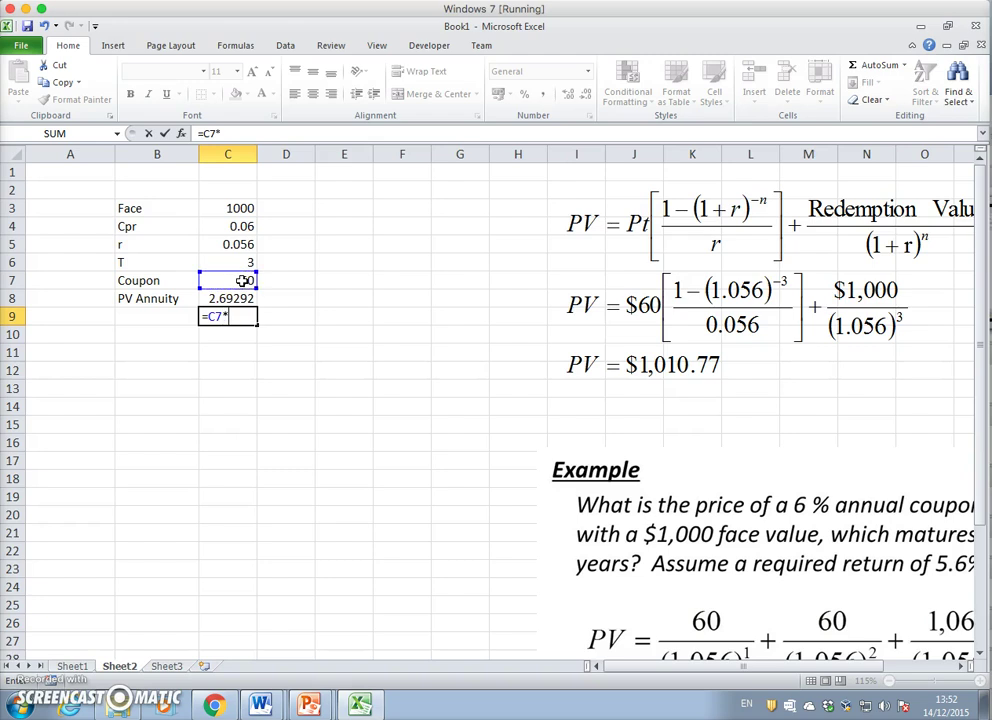
text(*)
click(240, 298)
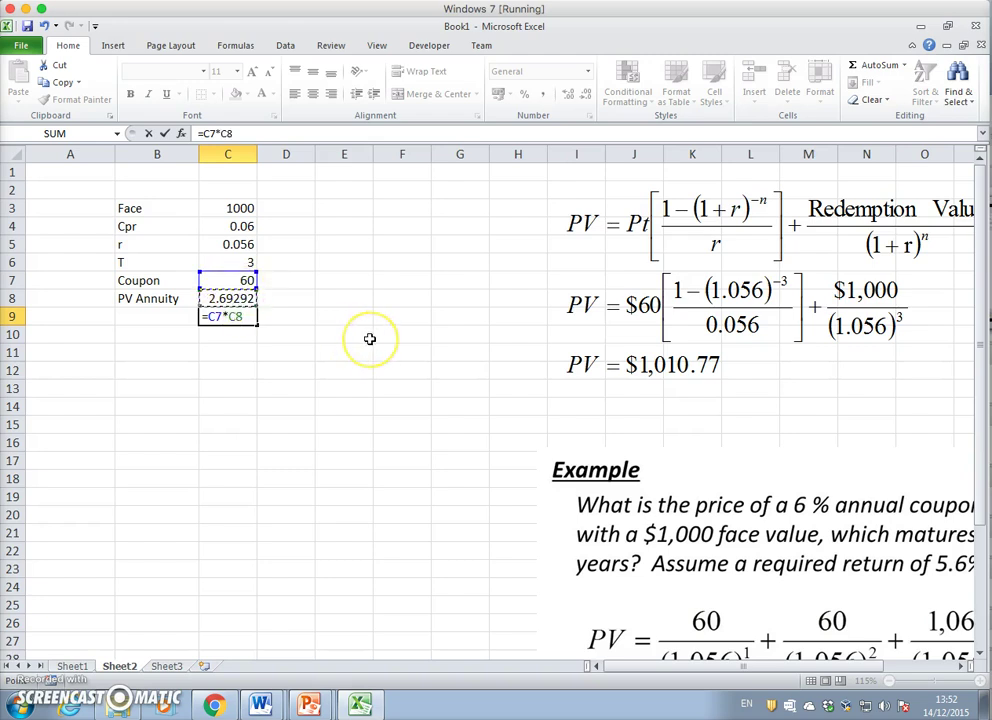
key(Return)
- Label B9 as PV of Coupons and widen column B slightly so that the label fits
click(131, 311)
text(PV )
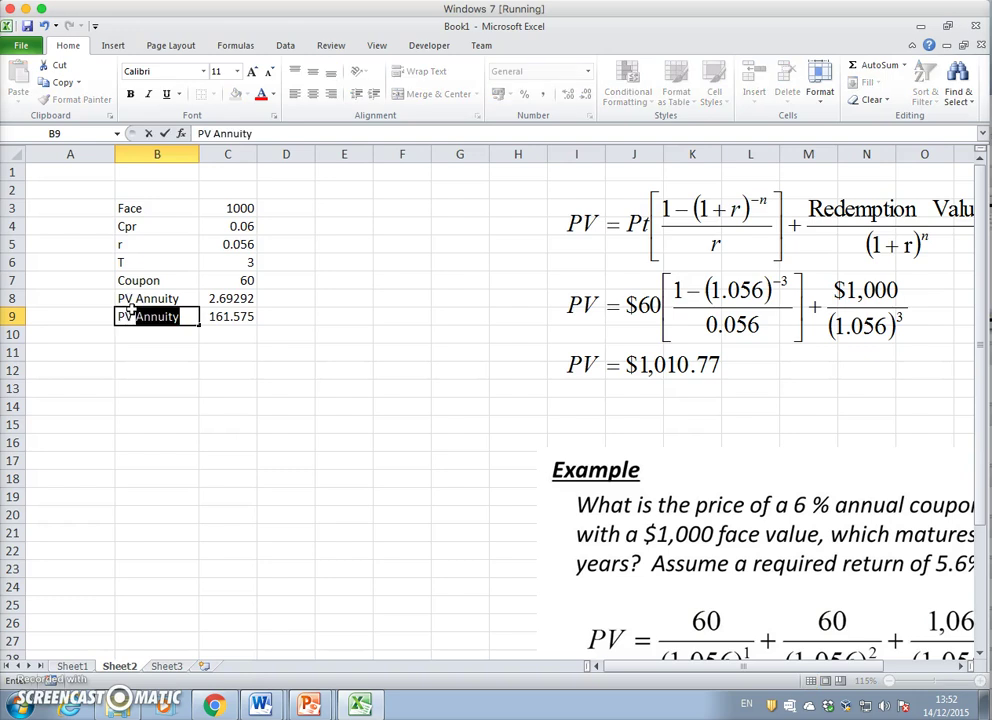
text(of Coupons)
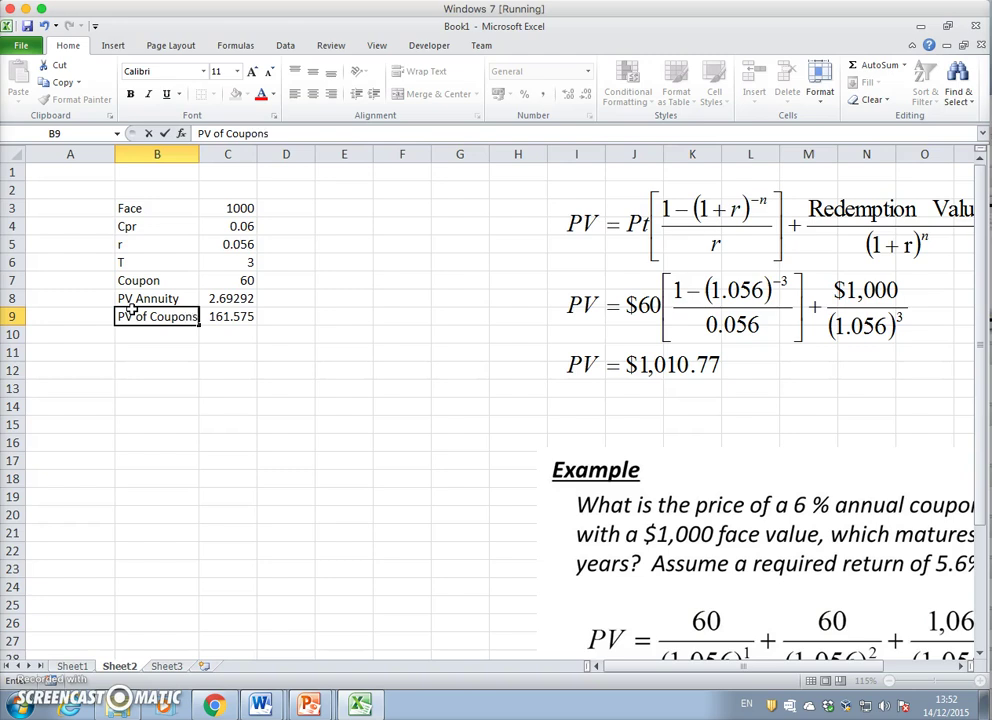
key(Return)
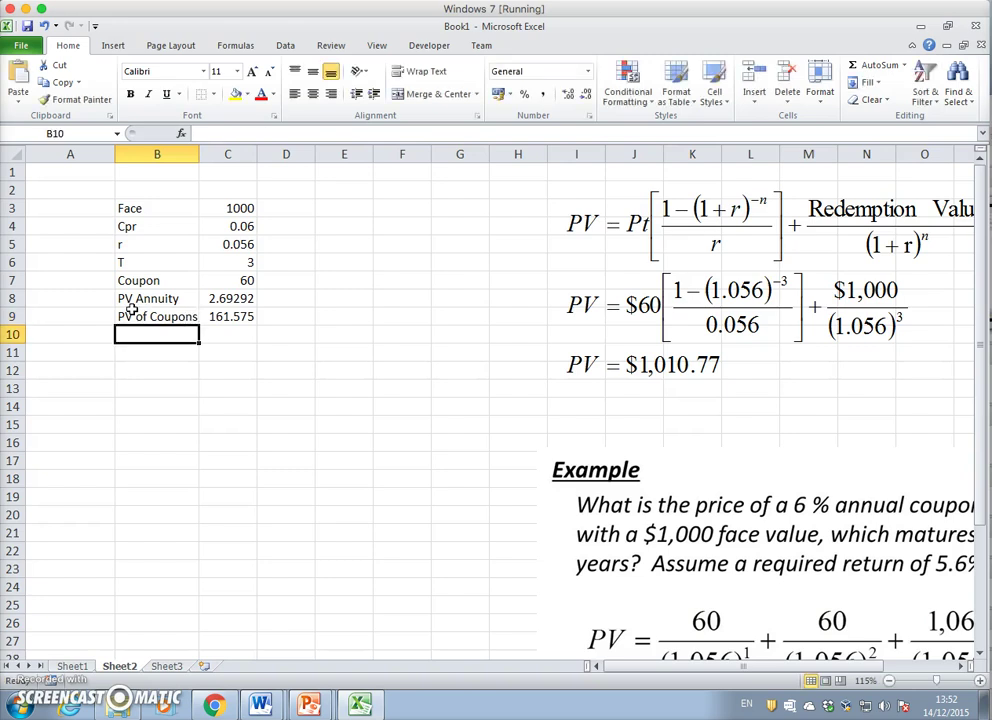
click(172, 156)
drag(198, 155, 214, 155)
- Label B11 as PV of Face and calculate the discounted face value in C11 with the formula =C3/(1+C5)^C6
click(152, 346)
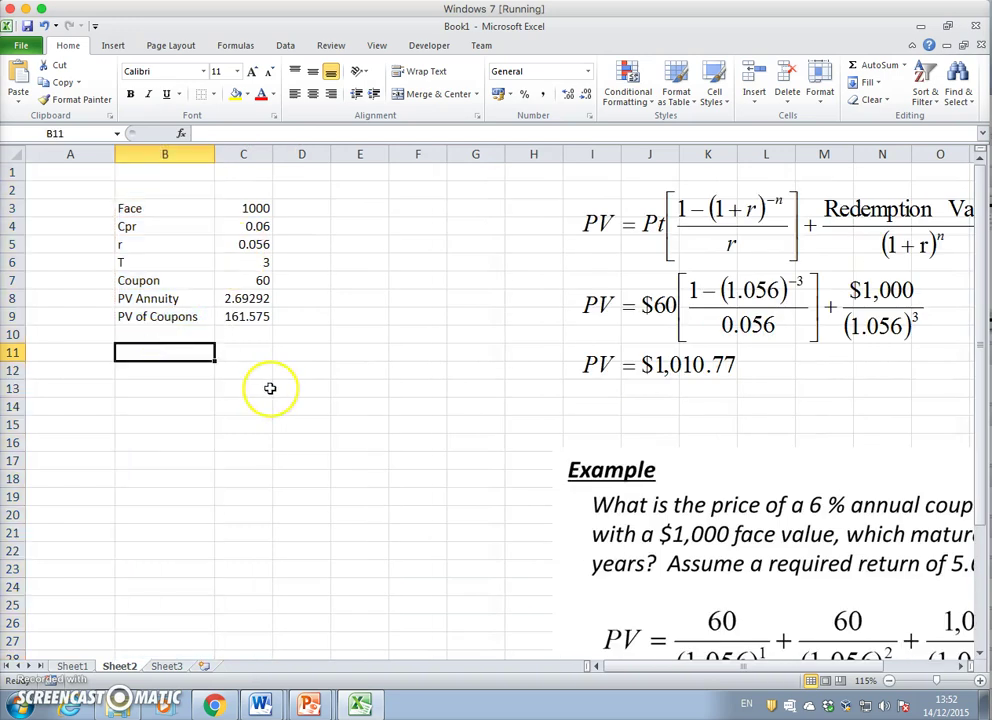
text(PV of Face)
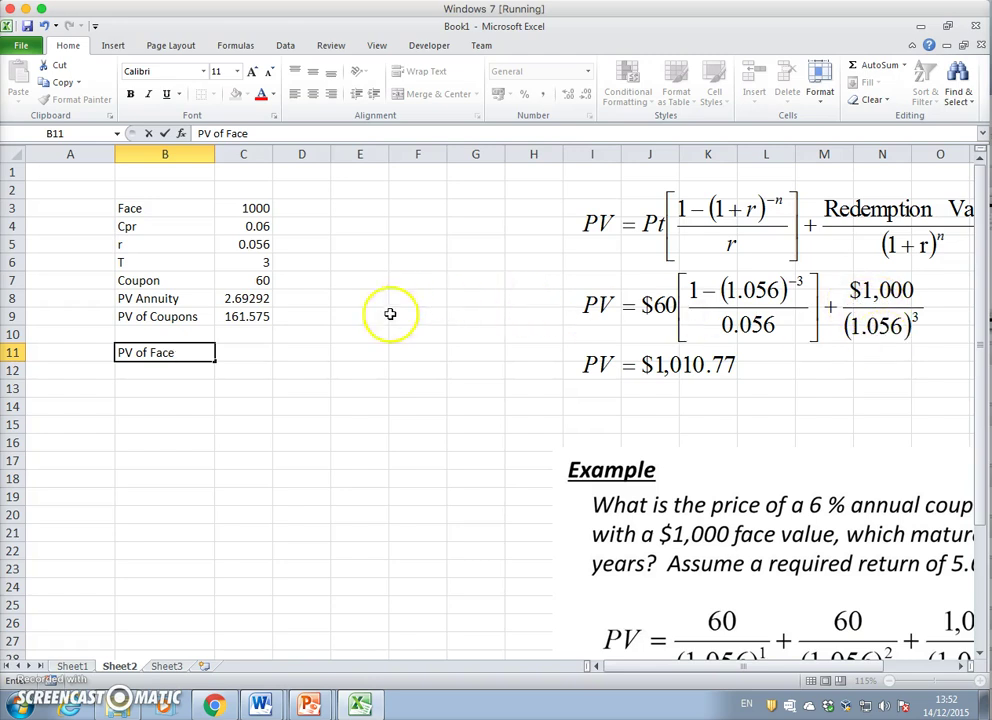
click(243, 350)
text(=)
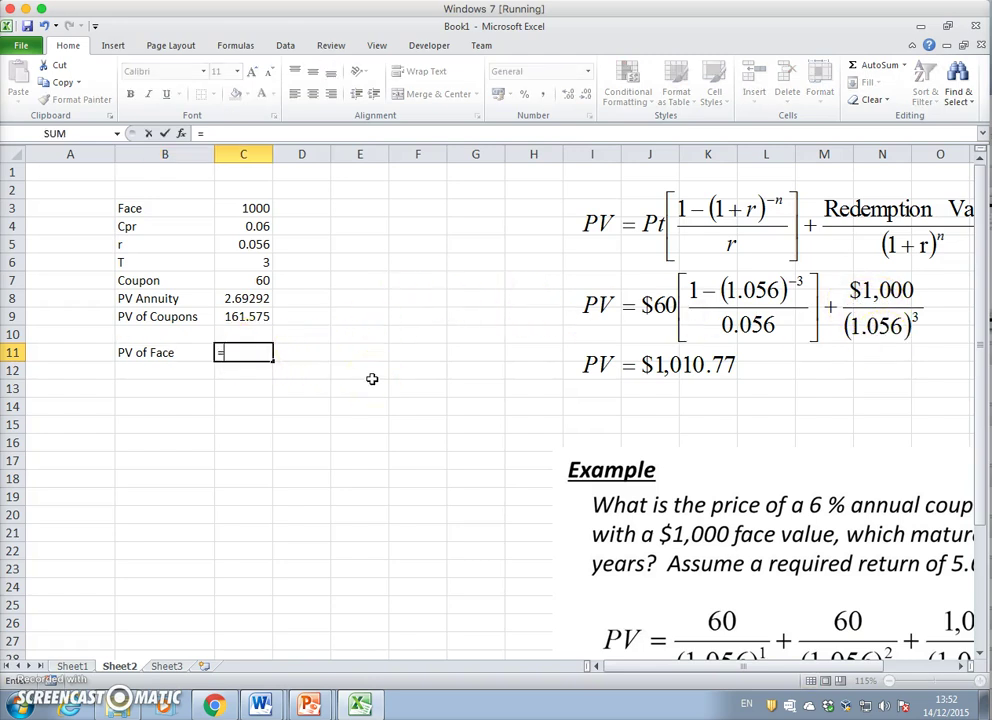
click(252, 206)
text(/)
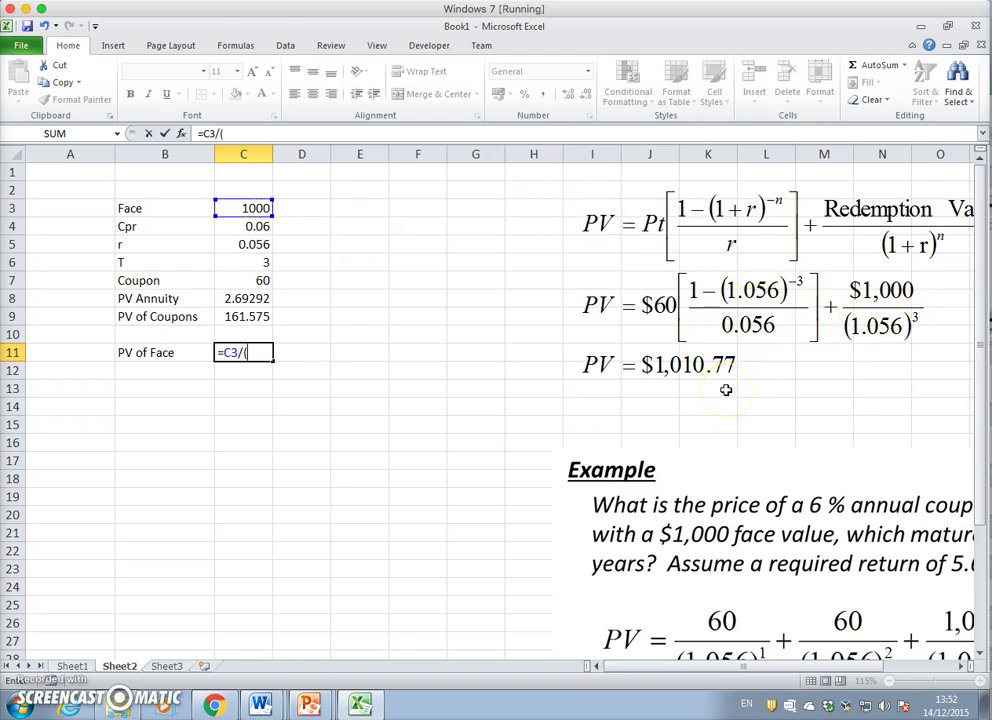
text((1+)
click(256, 246)
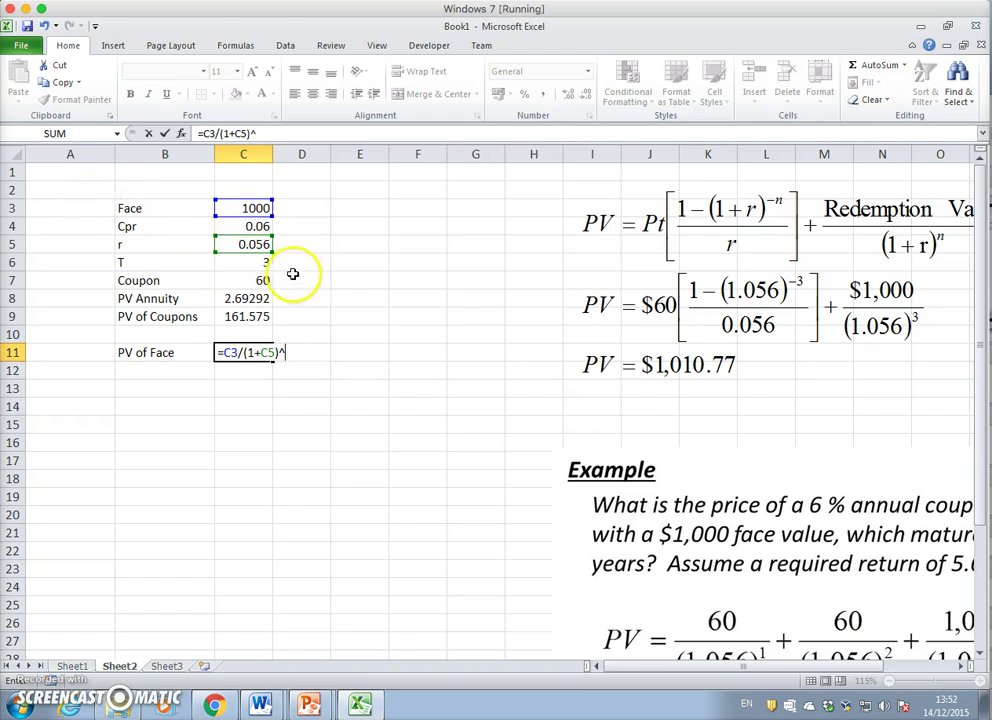
click(258, 261)
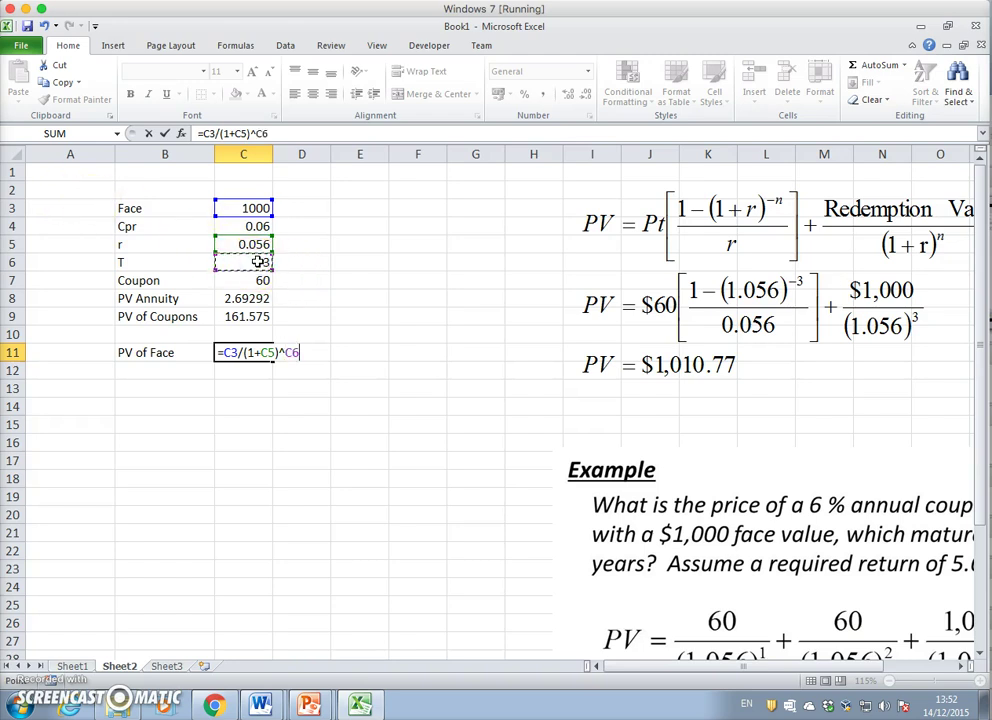
key(Return)
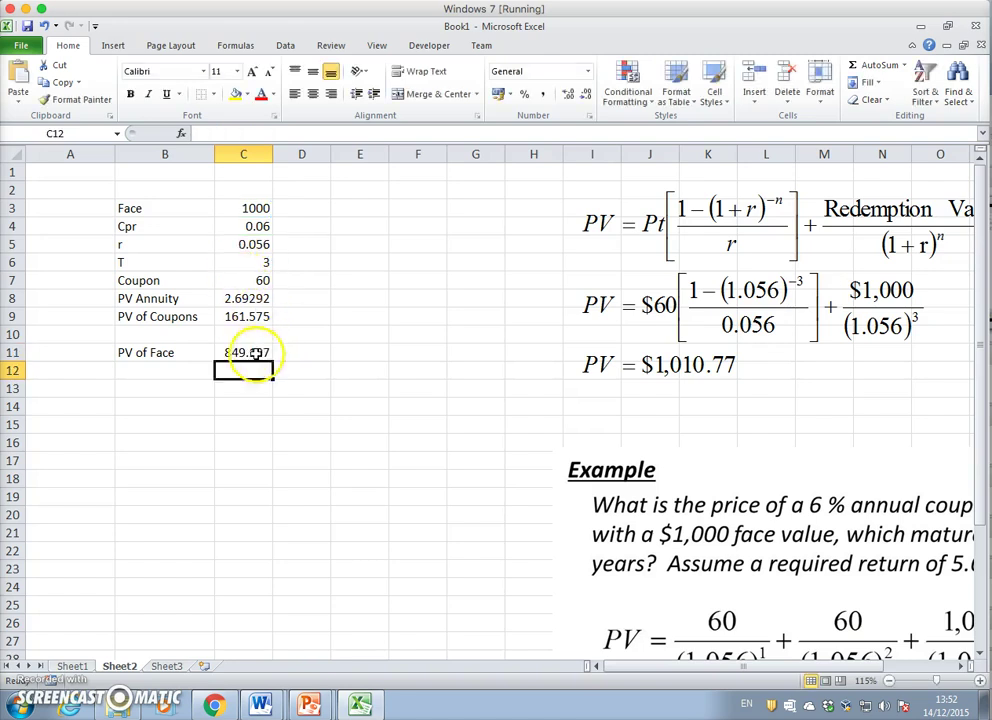
- Calculate the bond price in C13 with the formula =C9+C11 and compare it with the PV in the equation picture
click(246, 387)
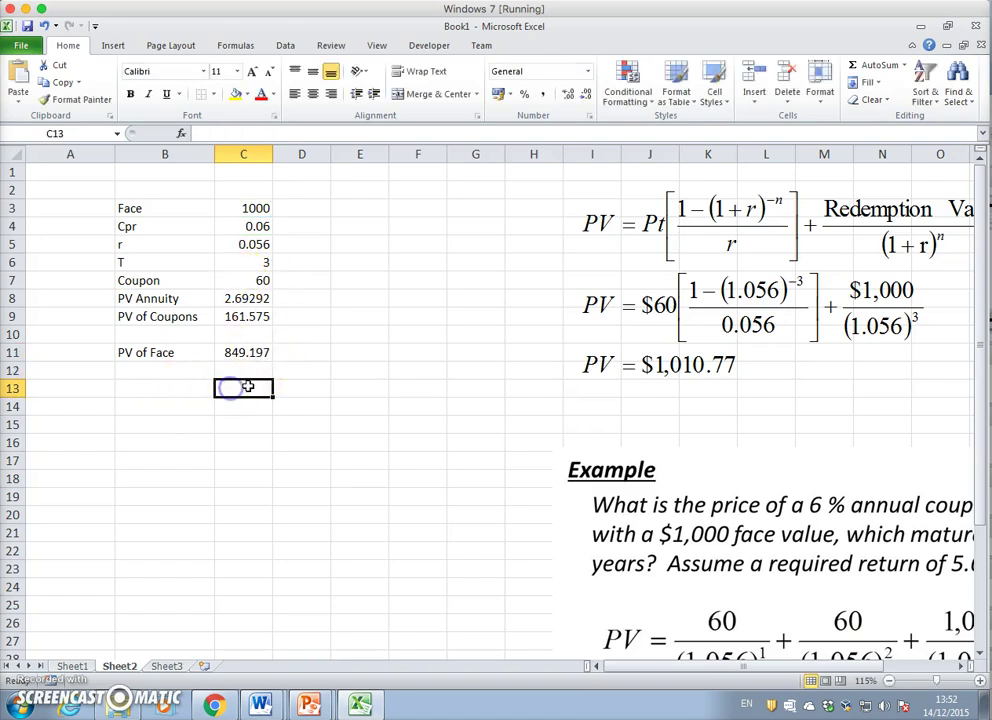
text(=)
click(260, 318)
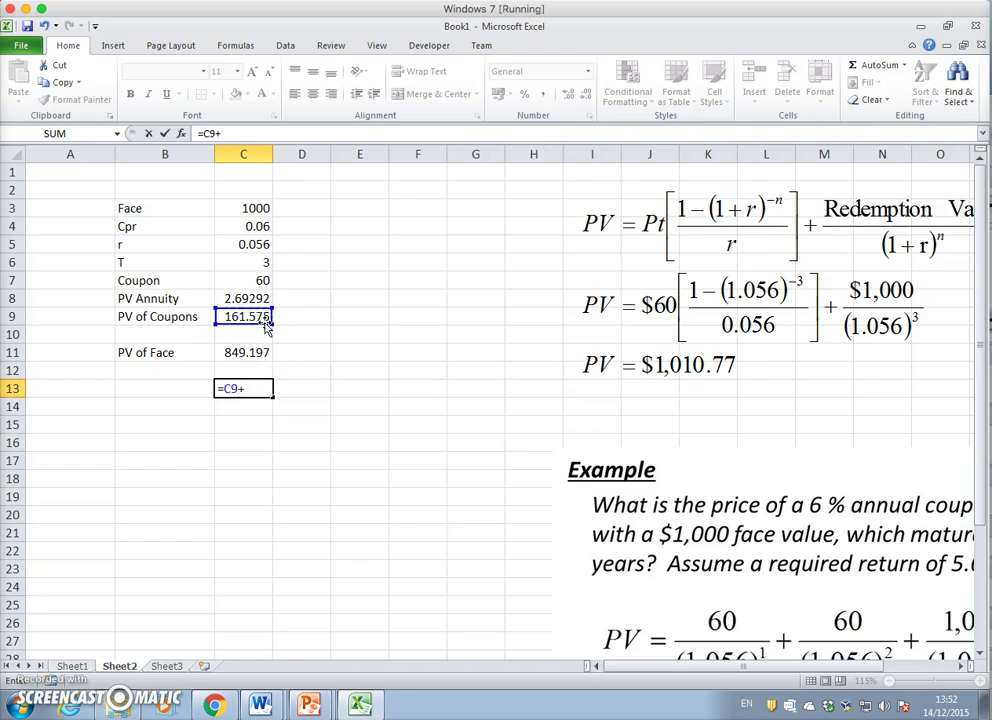
click(258, 353)
key(Return)
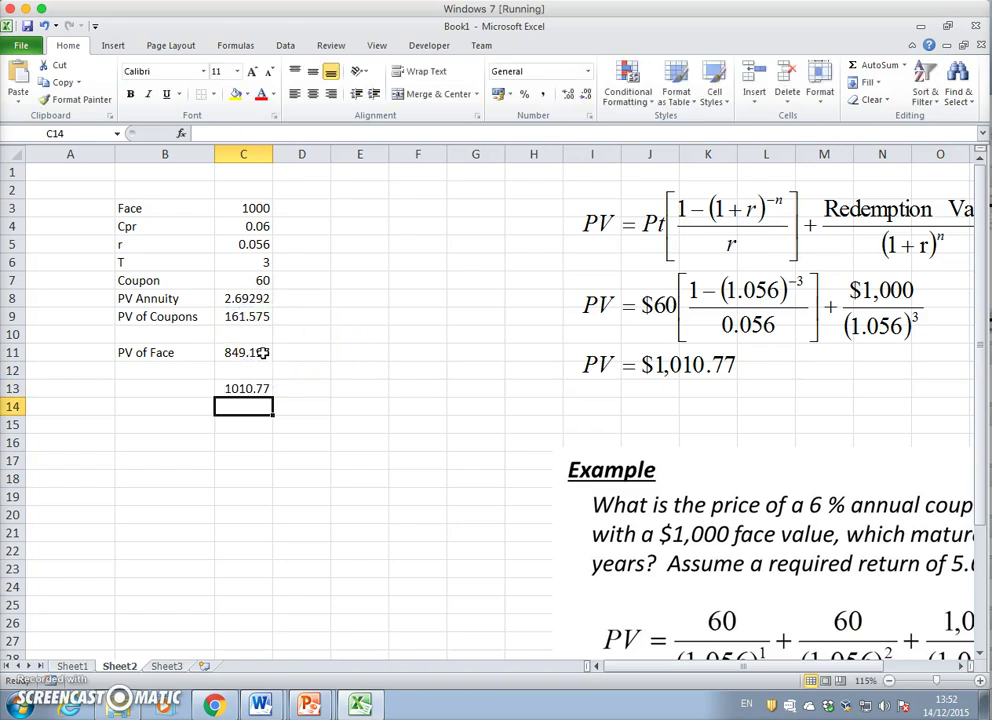
click(229, 388)
click(166, 388)
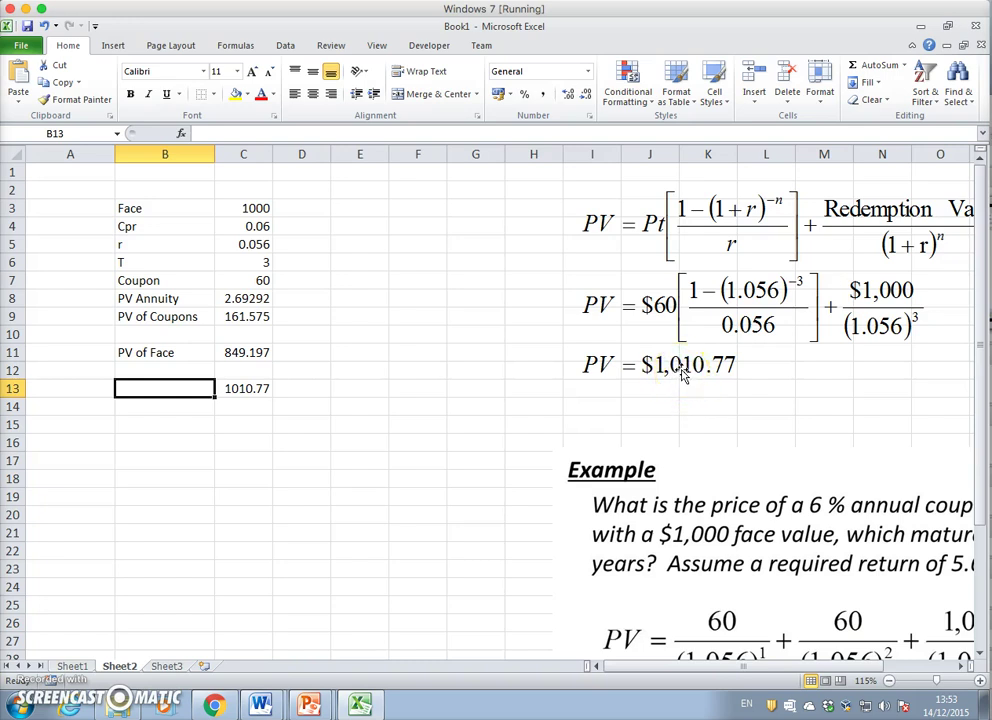
click(257, 389)
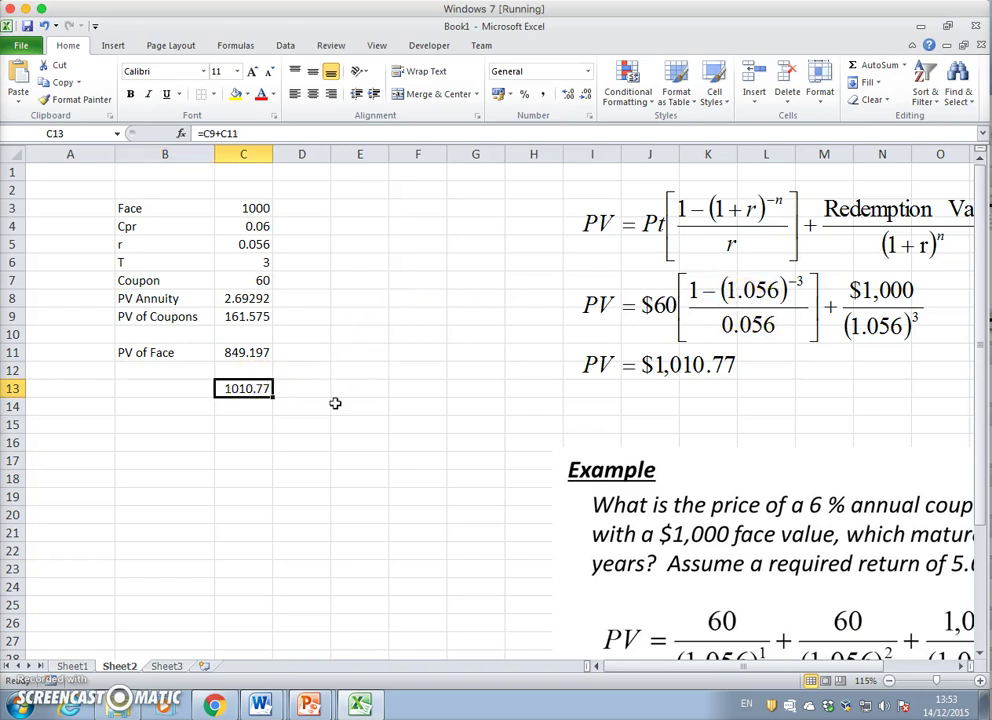
- Move the PV equation to about column F beside the bond inputs and place the Example picture beneath it at about row 13
drag(671, 465, 667, 425)
mouse_move(551, 412)
mouse_down()
mouse_move(638, 460)
mouse_move(653, 441)
mouse_move(621, 424)
mouse_move(590, 430)
mouse_up()
click(702, 285)
drag(578, 195, 478, 242)
drag(593, 431, 448, 419)
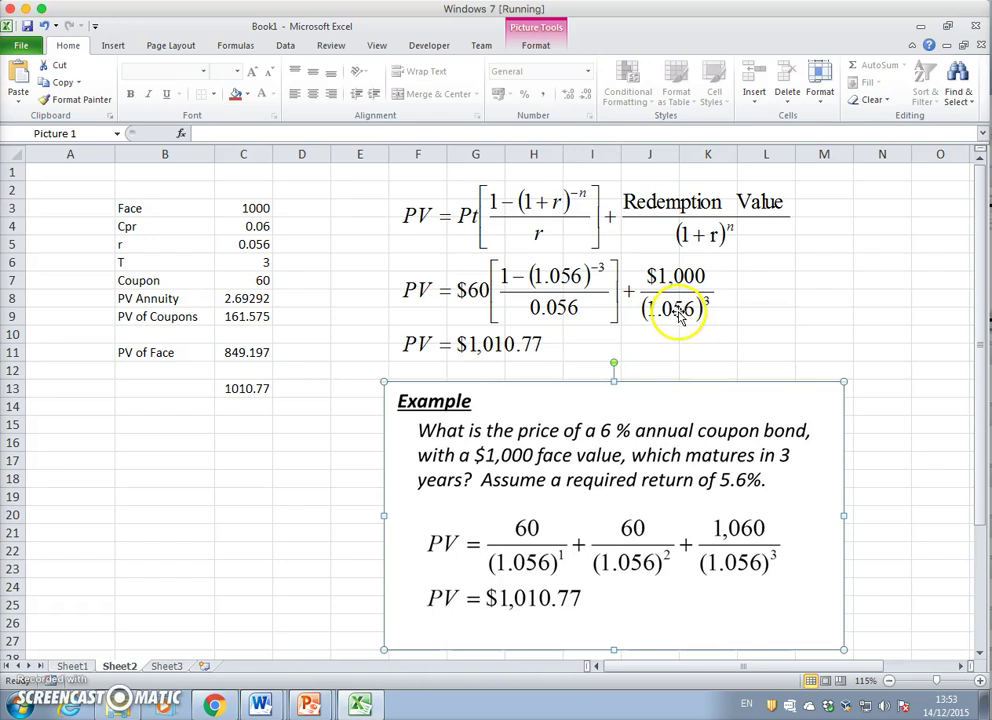
click(258, 262)
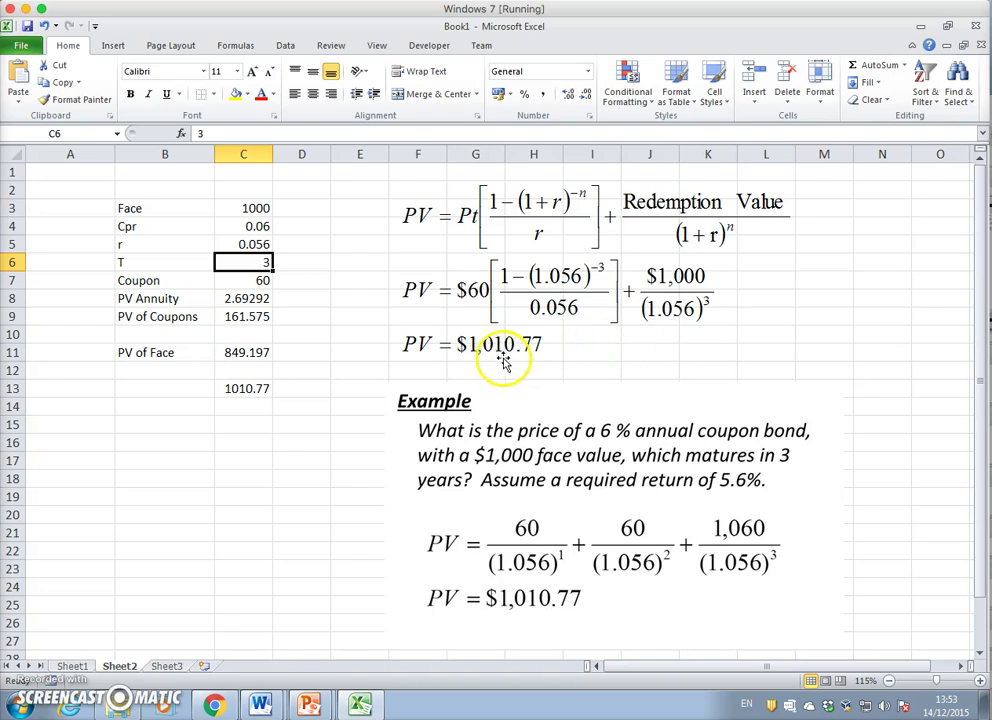
- Compare the PV of Bond in B16 on Sheet1 with the annuity-based bond price on Sheet2
click(72, 666)
click(122, 400)
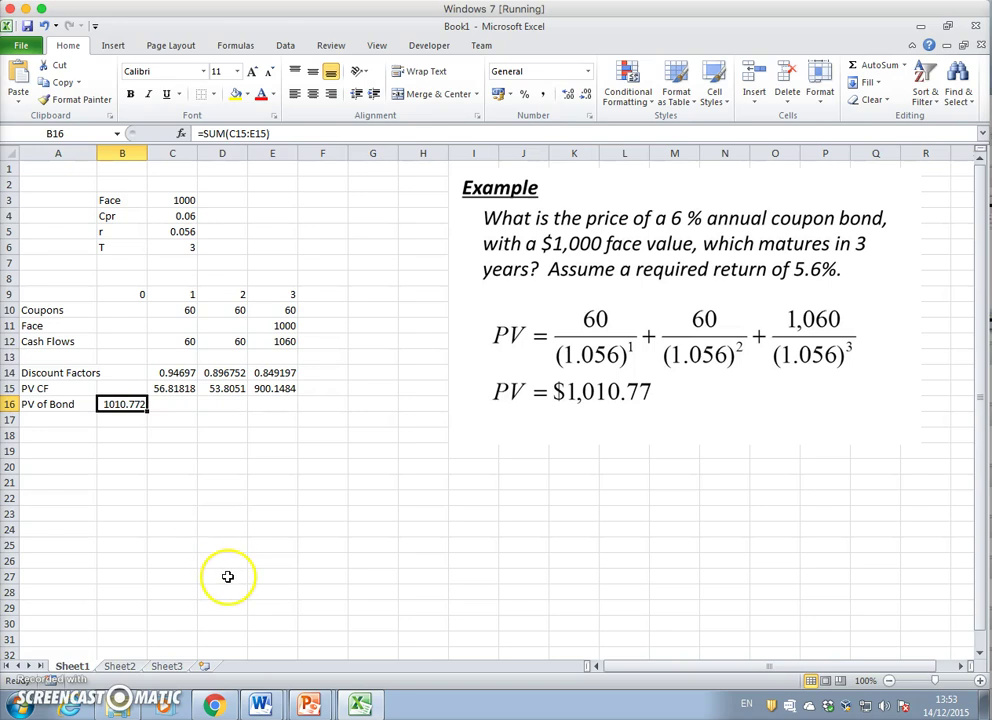
click(132, 664)
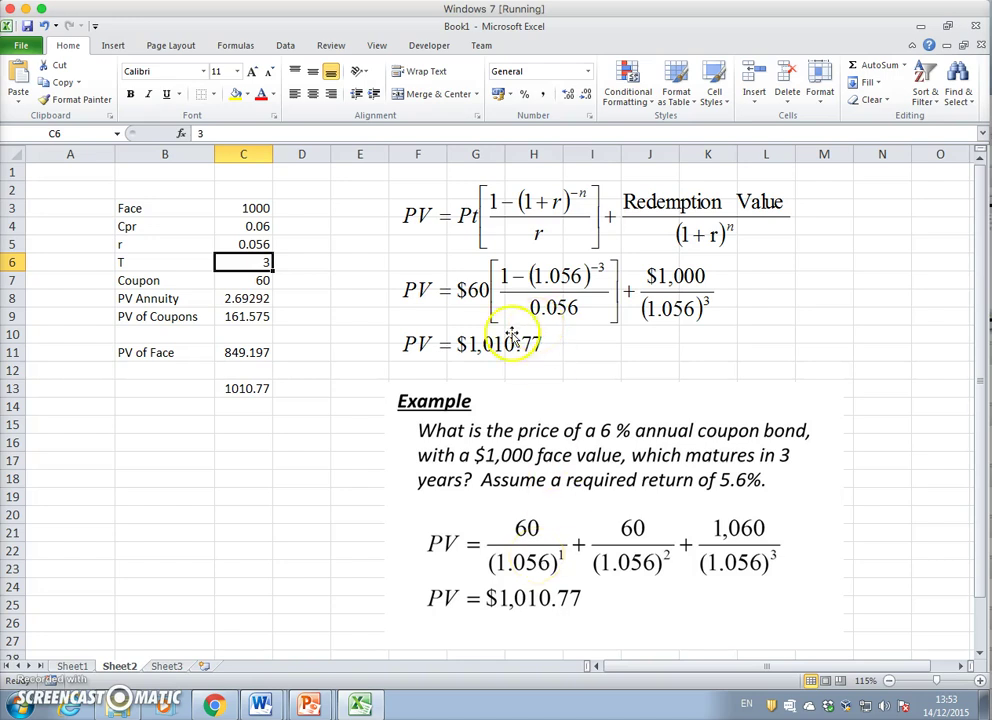
click(248, 388)
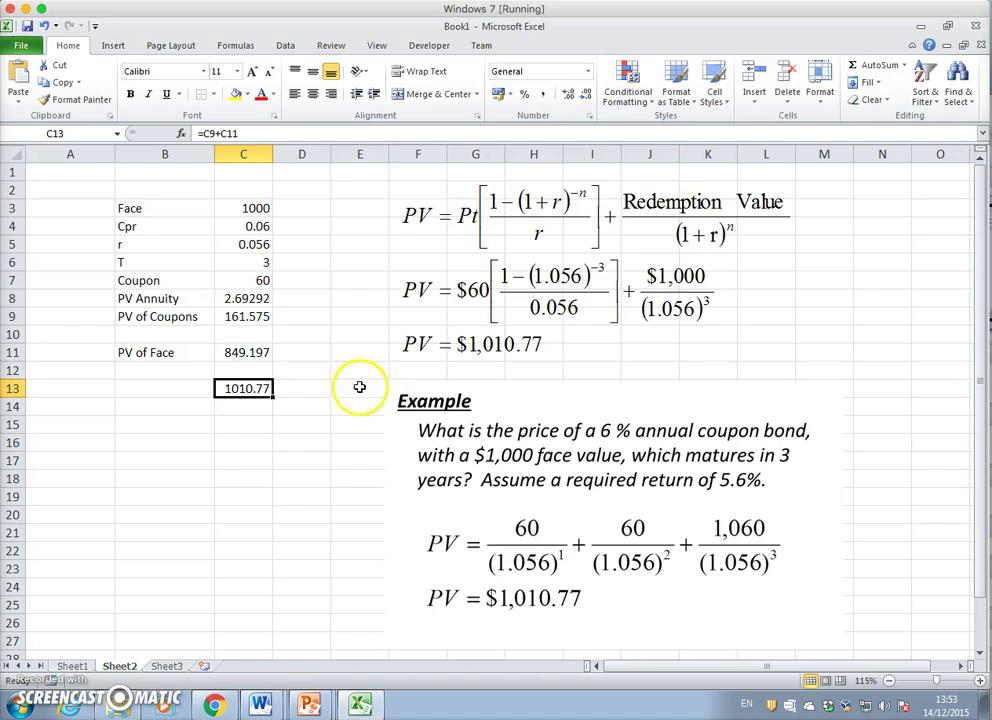
ctrl+click(255, 354)
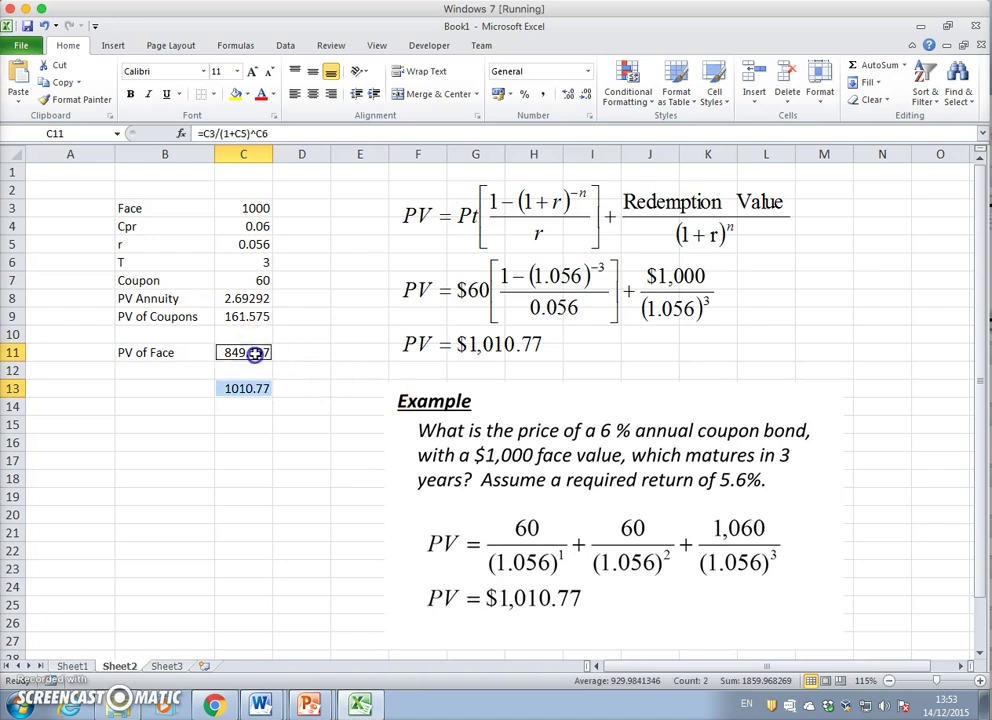
ctrl+click(245, 299)
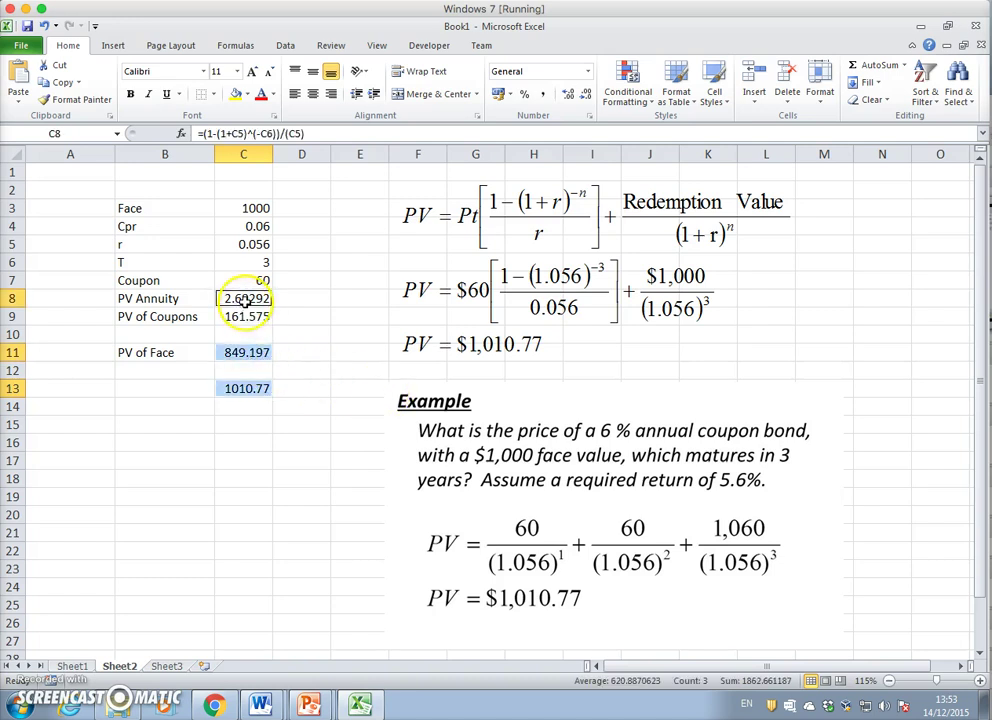
click(290, 334)
- Apply the Currency number format to the face value C3, coupon C7, PV of Face C11 and bond price C13
click(252, 390)
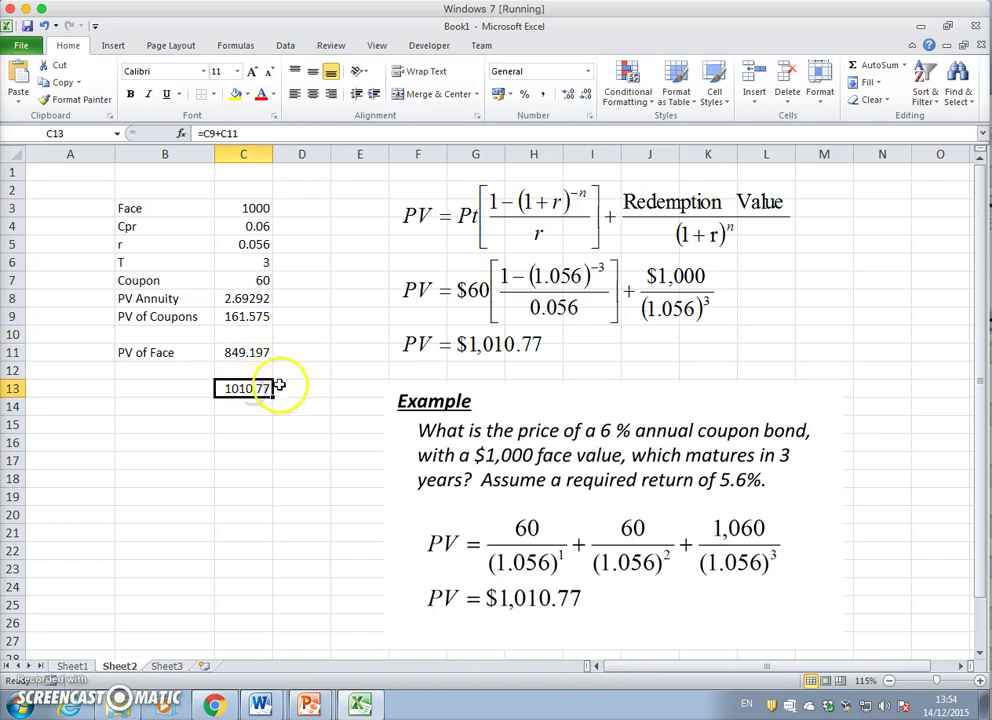
ctrl+click(248, 354)
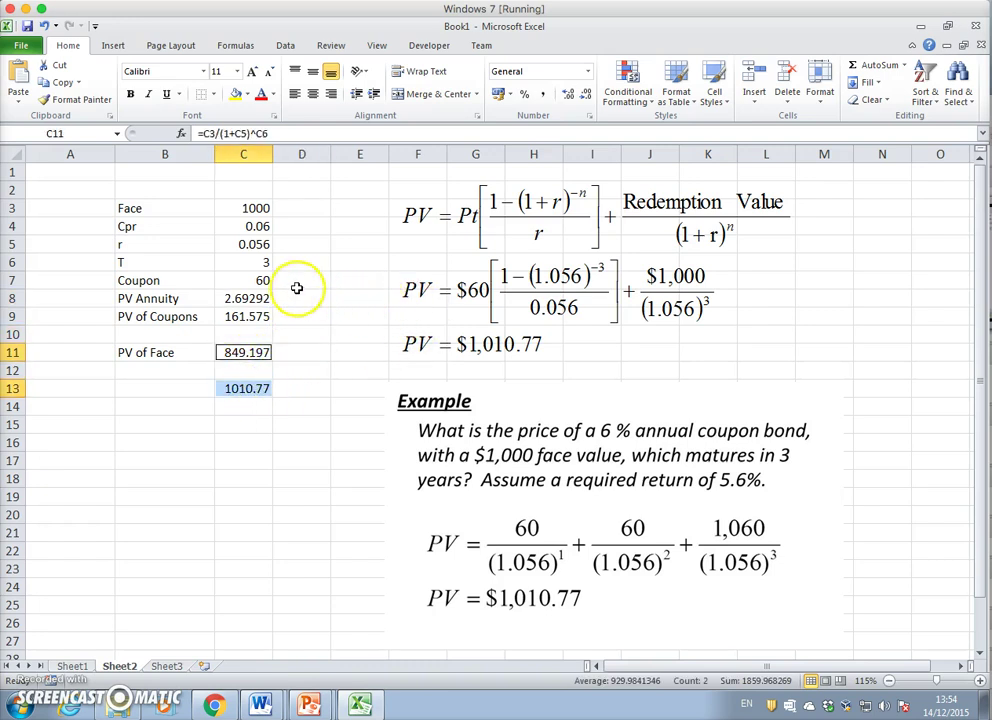
ctrl+click(251, 283)
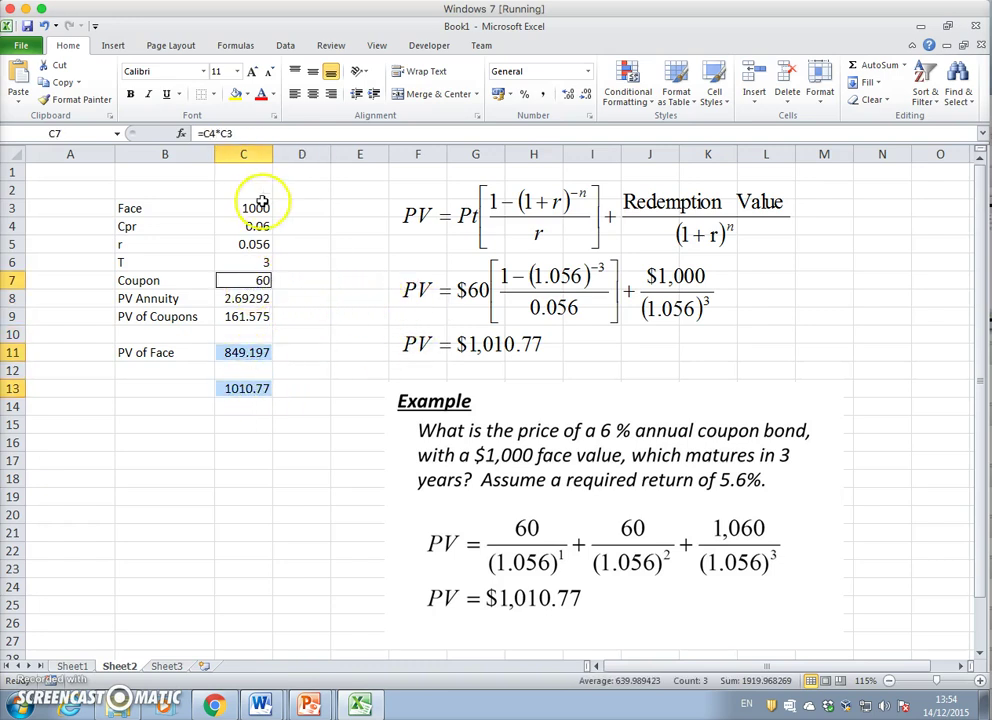
ctrl+click(250, 208)
click(588, 72)
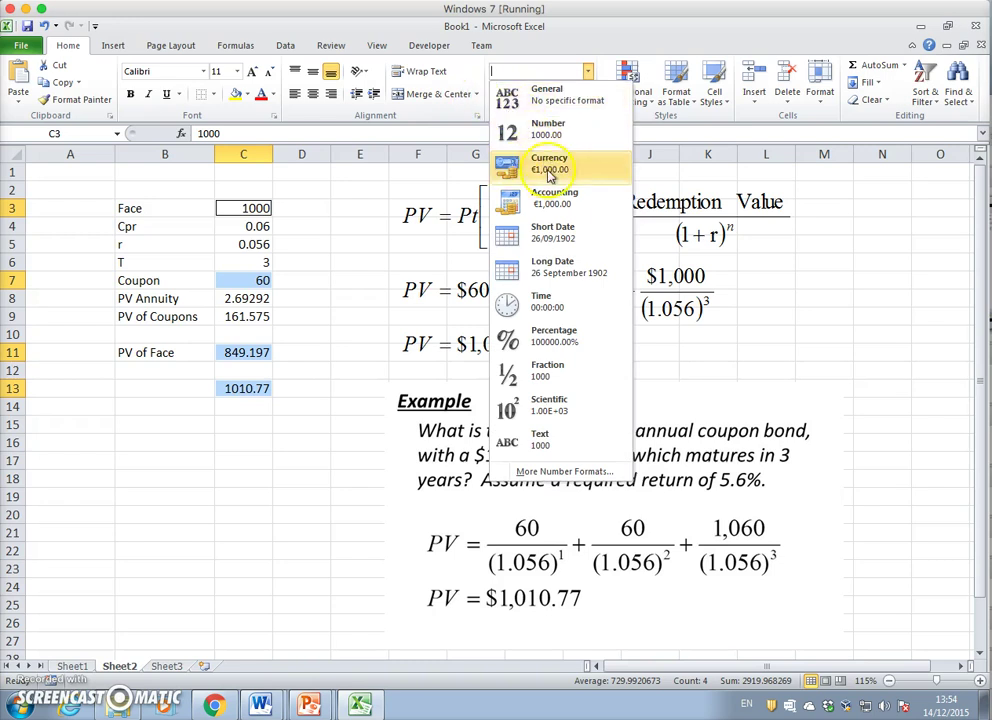
click(548, 170)
- Widen column C to nearly the width of column B so the currency amounts fit
click(264, 154)
drag(272, 154, 312, 154)
click(328, 228)
click(331, 467)
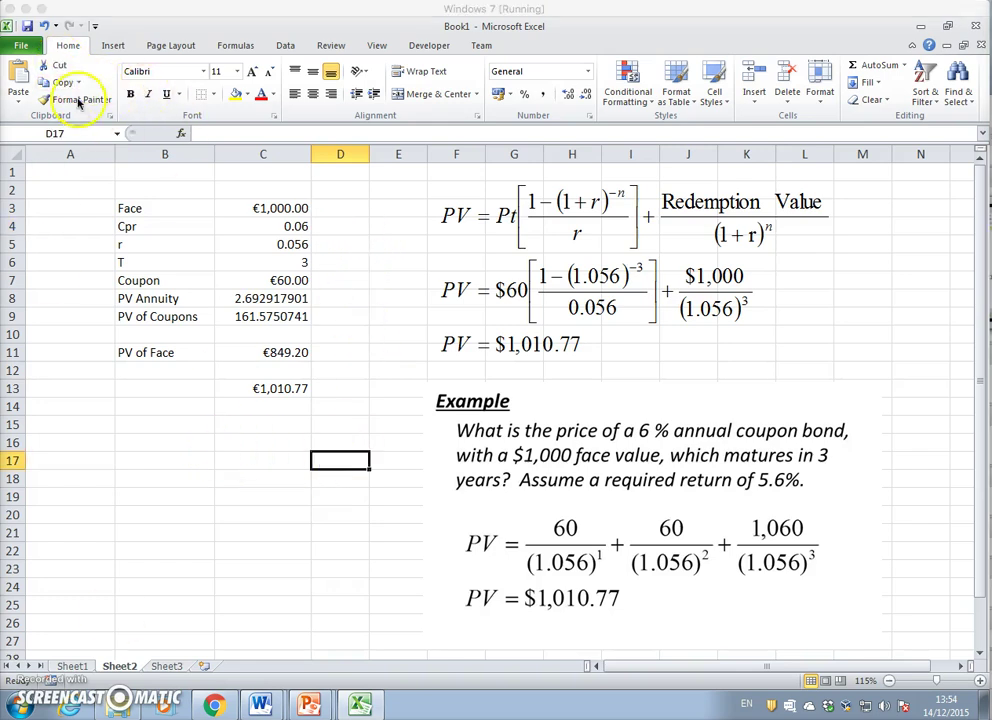
- Save the workbook in the Bond Pricing folder as an Excel Workbook named PV of Bond using Annuity
click(20, 47)
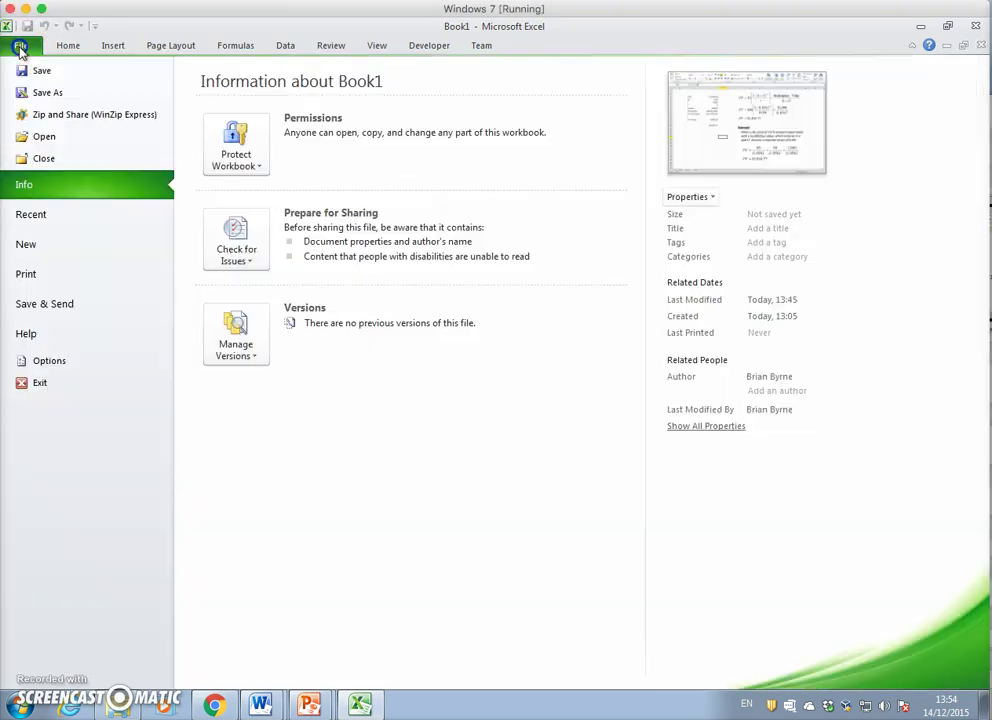
click(60, 92)
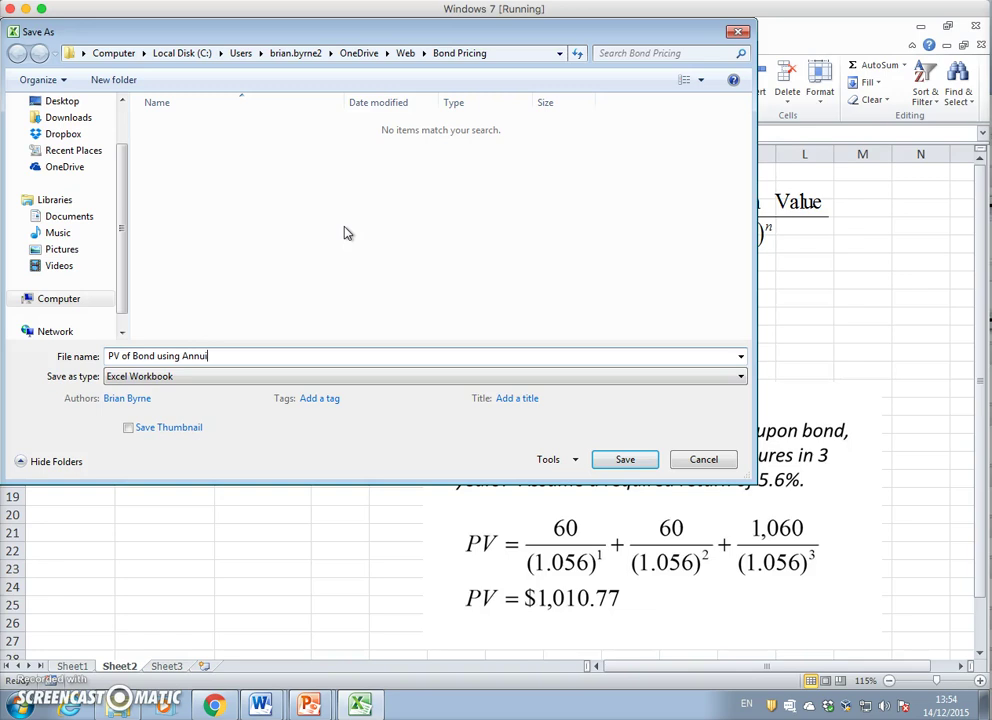
text(y)
key(Return)
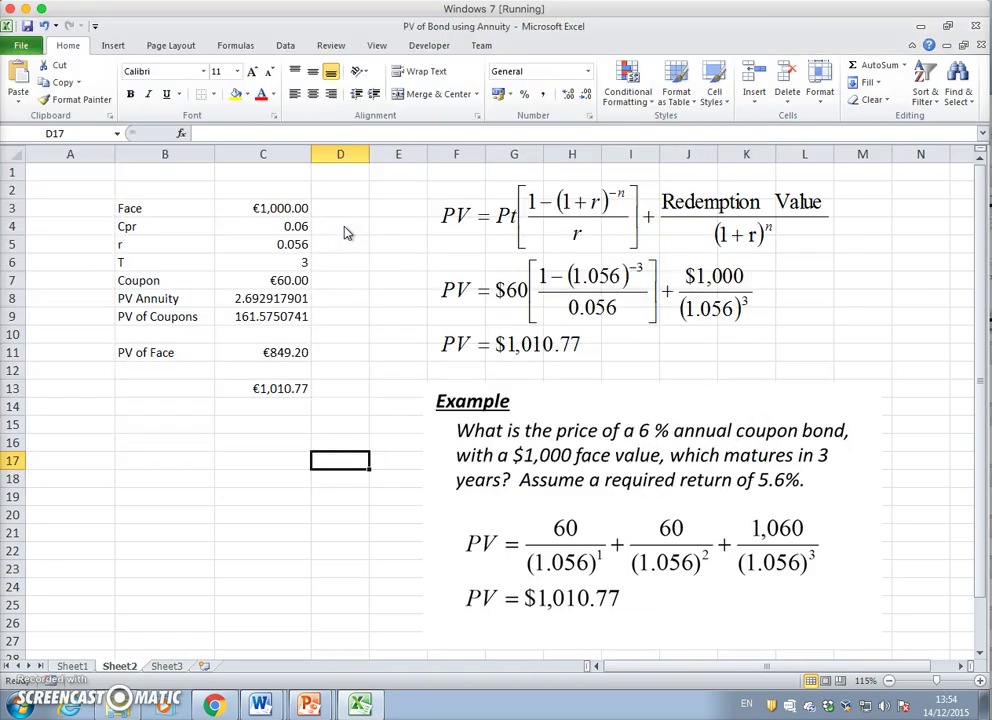